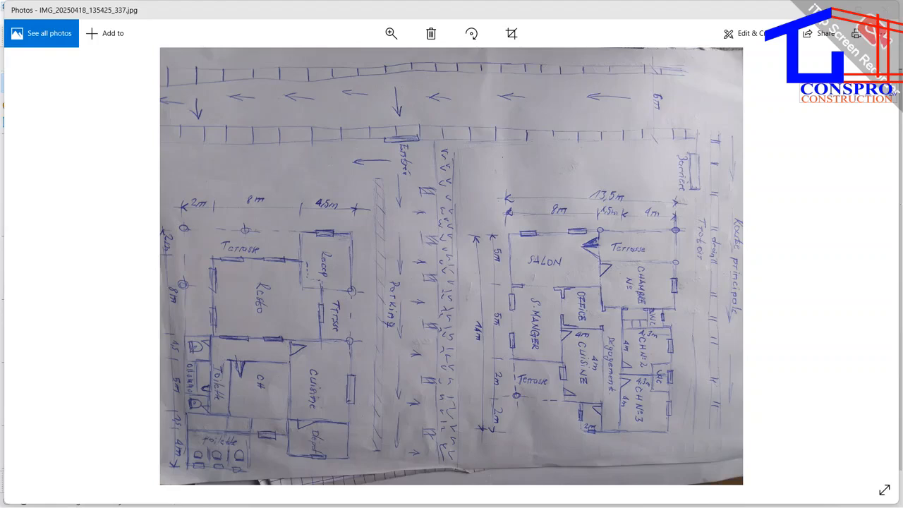
Check the photo of the hand-drawn floor plans, then switch to the empty SketchUp model
mouse_move(341, 496)
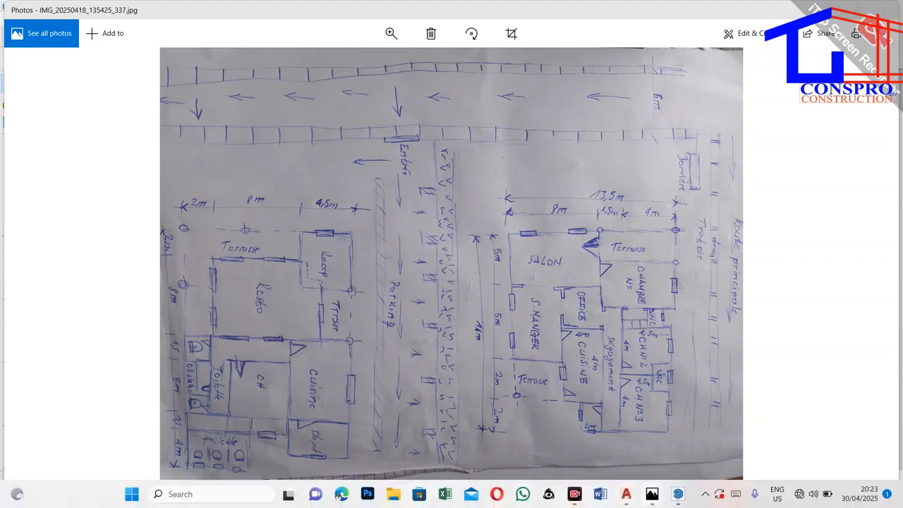
mouse_move(652, 495)
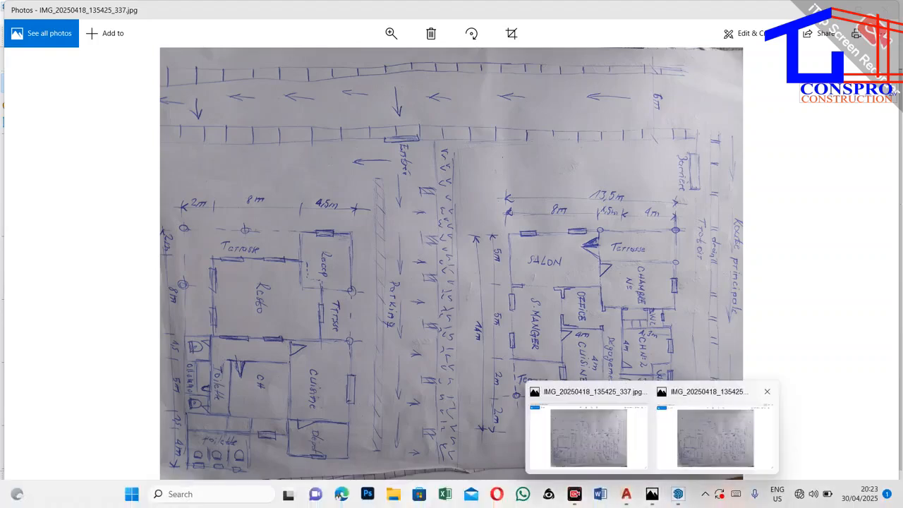
left_click(716, 437)
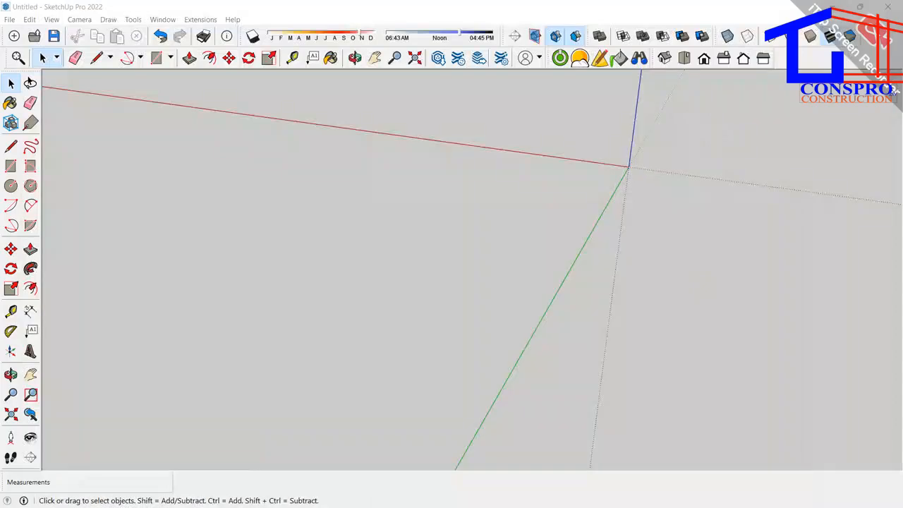
mouse_move(451, 254)
middle_mouse_down()
mouse_move(442, 327)
mouse_move(436, 294)
mouse_move(445, 332)
middle_mouse_up()
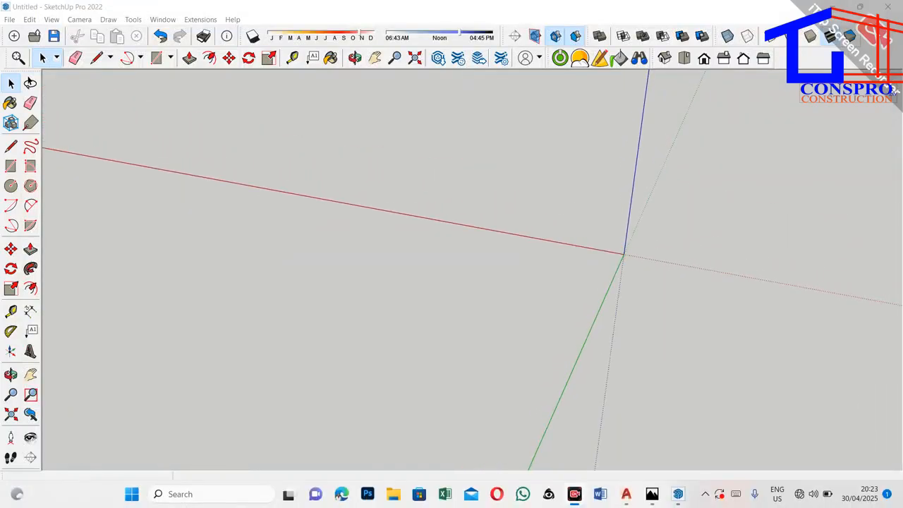
Switch to AutoCAD and examine the floor plan in the lualaba kona project drawing
left_click(626, 494)
scroll(518, 393, "down", 6)
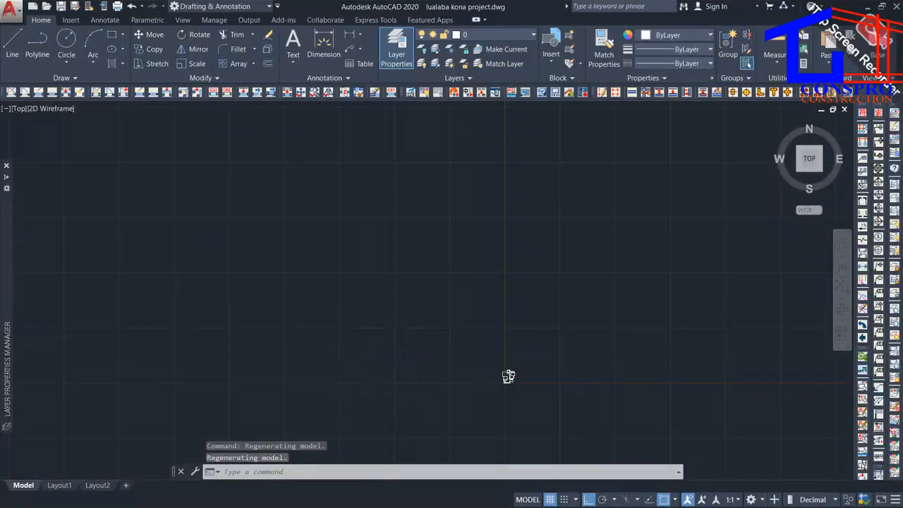
scroll(520, 374, "up", 4)
mouse_move(520, 375)
middle_mouse_down()
mouse_move(495, 386)
mouse_move(657, 270)
middle_mouse_up()
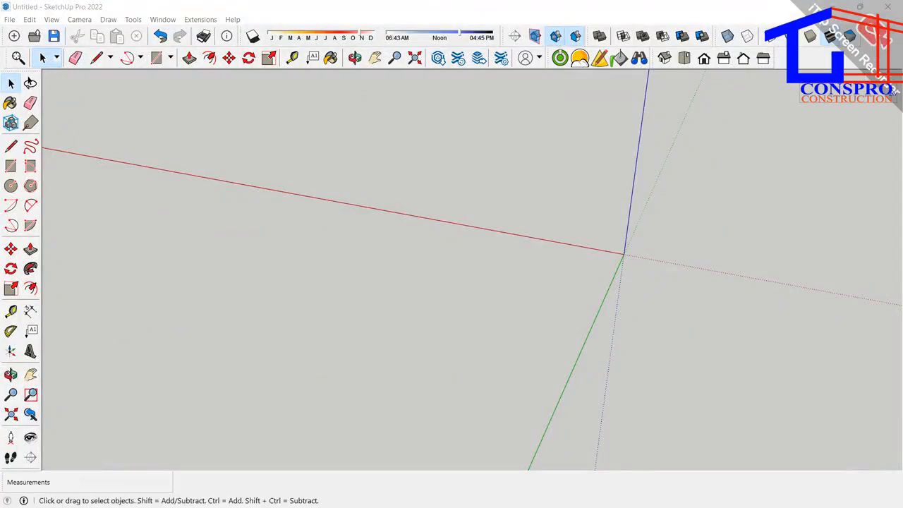
Switch to SketchUp, import the DWG file "lualaba kona project" from the Desktop, and dismiss the import report
left_click(9, 20)
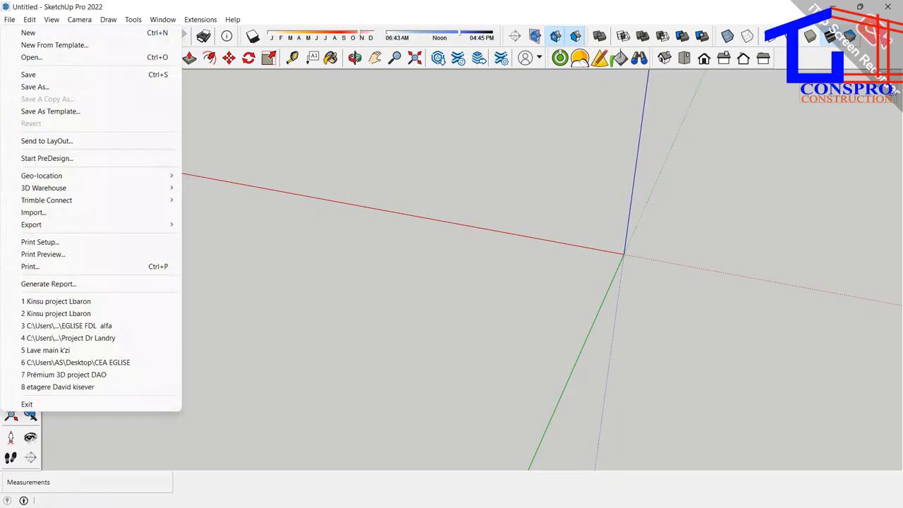
left_click(34, 212)
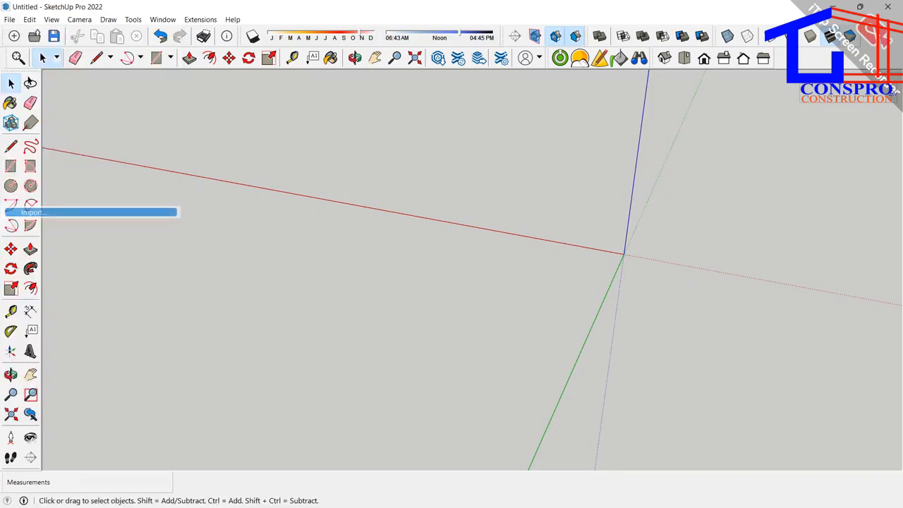
scroll(544, 267, "down", 4)
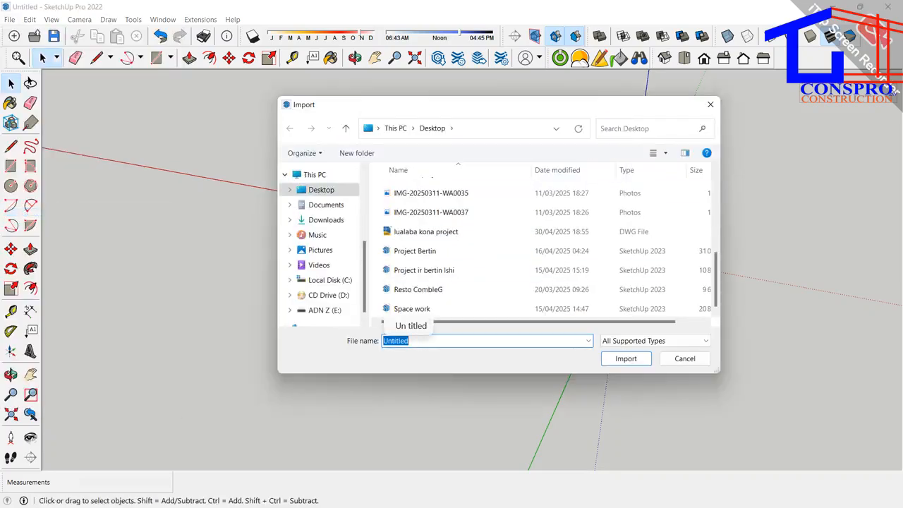
left_click(426, 231)
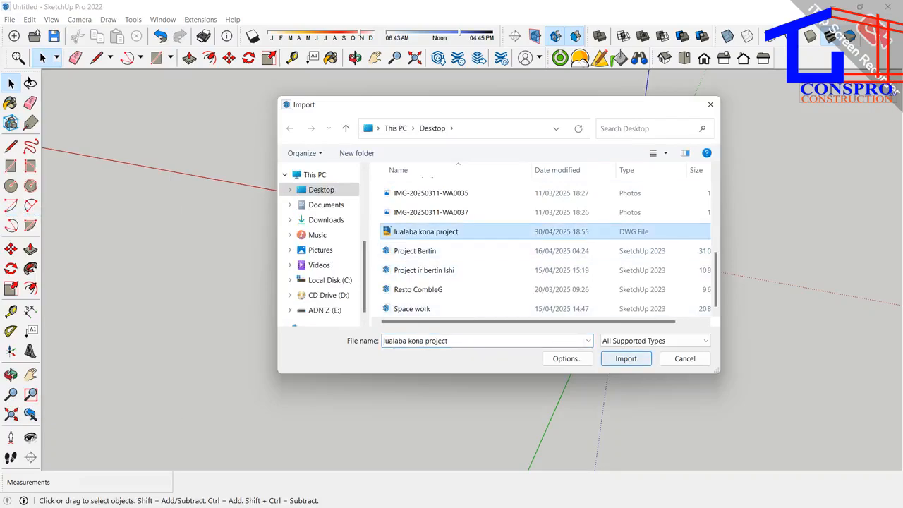
key("Return")
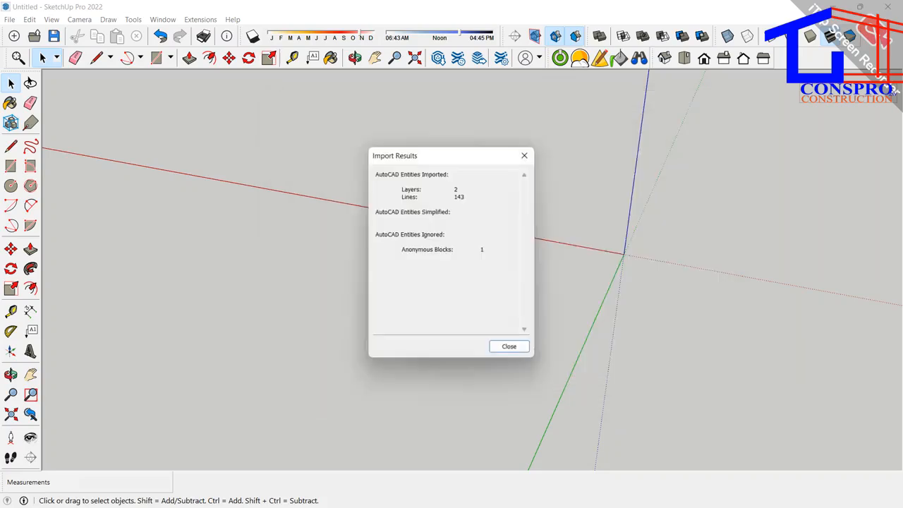
left_click(510, 346)
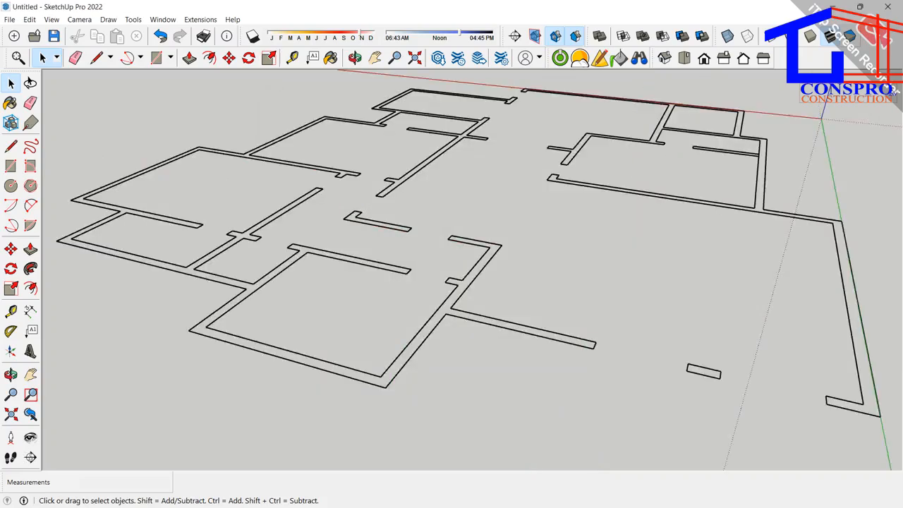
Examine the layout of the imported floor plan from several angles and distances
scroll(543, 255, "down", 5)
middle_click_drag(543, 255, 538, 303)
middle_click_drag(547, 227, 556, 253)
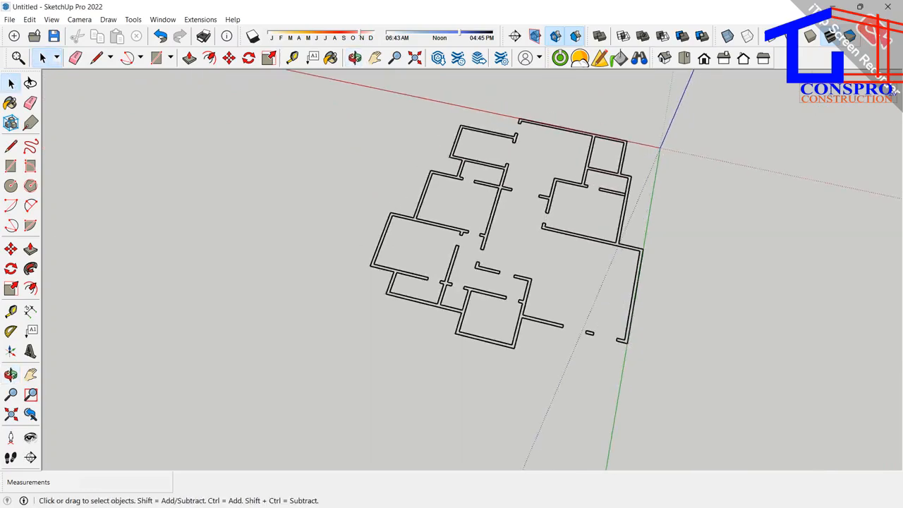
scroll(556, 252, "down", 3)
scroll(556, 253, "up", 2)
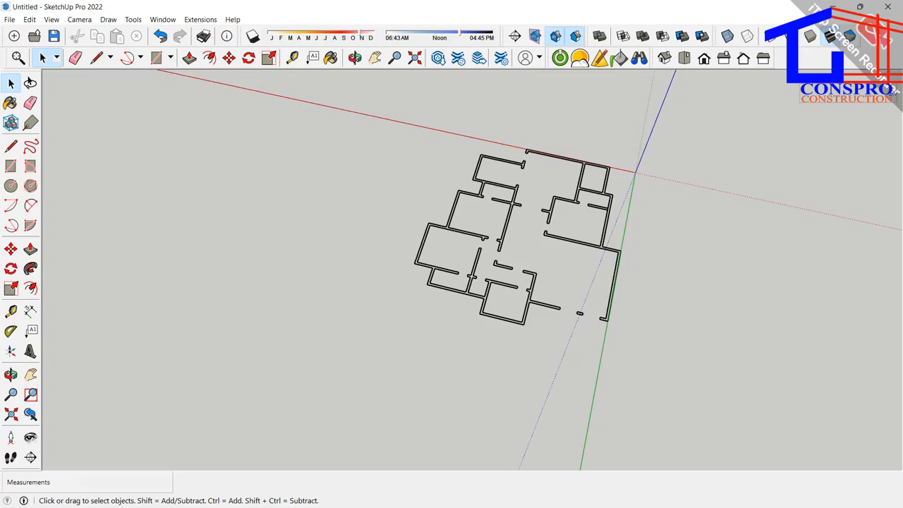
scroll(558, 239, "down", 5)
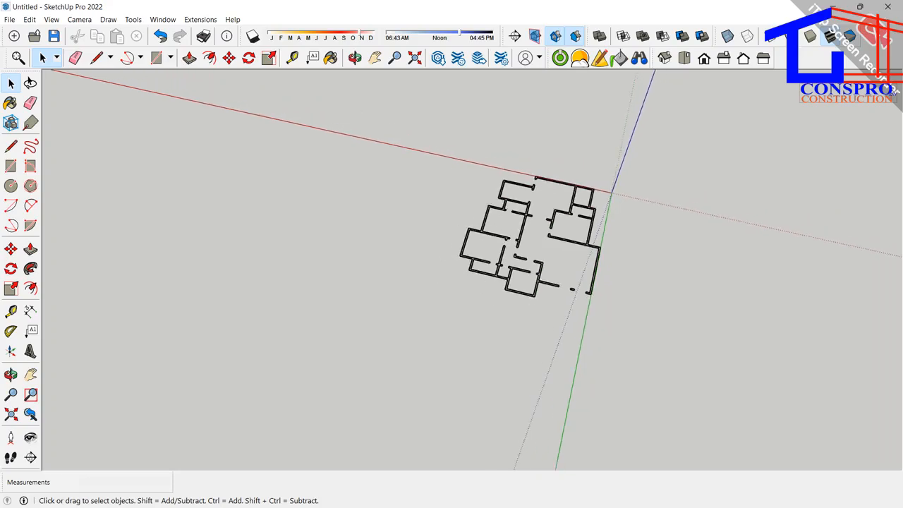
mouse_move(589, 264)
middle_mouse_down()
mouse_move(506, 317)
mouse_move(596, 319)
mouse_move(653, 305)
middle_mouse_up()
scroll(504, 319, "down", 2)
scroll(506, 321, "up", 3)
scroll(516, 314, "up", 3)
scroll(459, 195, "up", 2)
scroll(483, 201, "up", 3)
mouse_move(487, 247)
middle_mouse_down()
mouse_move(519, 212)
mouse_move(511, 189)
middle_mouse_up()
scroll(520, 215, "up", 3)
scroll(524, 214, "down", 3)
scroll(523, 213, "up", 1)
Select the whole imported floor plan and explode it into separate lines
key("ctrl+a")
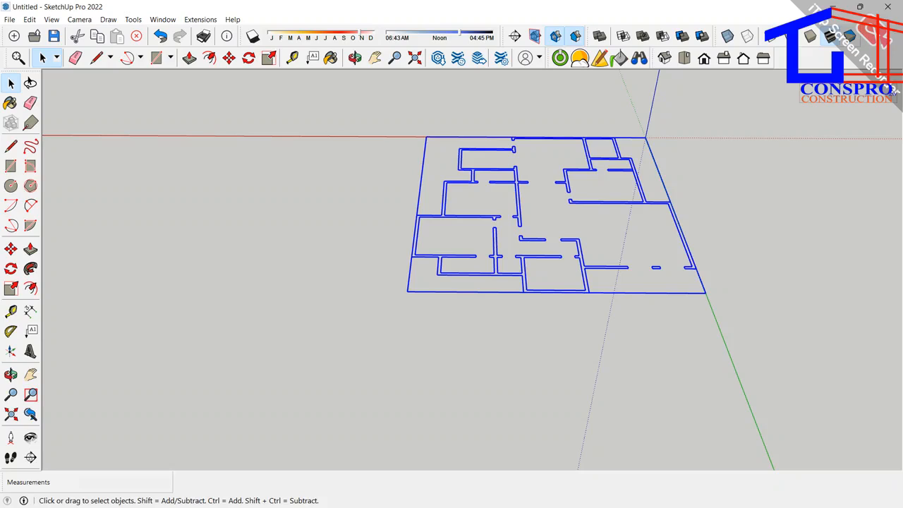
right_click(520, 212)
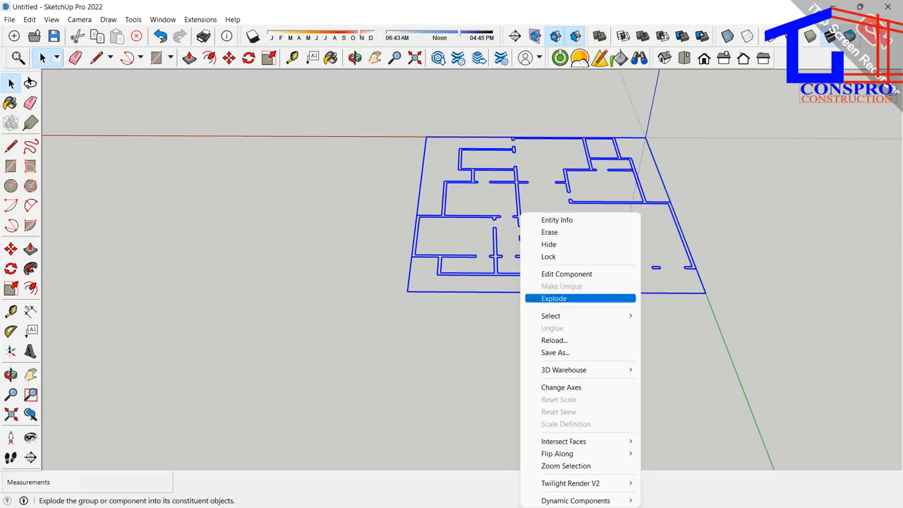
left_click(554, 298)
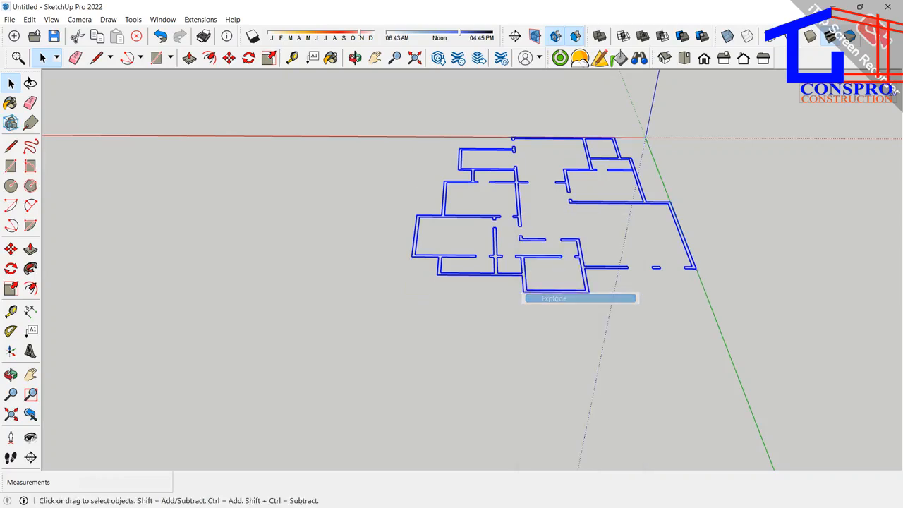
Inspect the exploded wall outlines from different sides of the plan
scroll(528, 246, "up", 3)
scroll(523, 233, "down", 2)
scroll(526, 234, "down", 2)
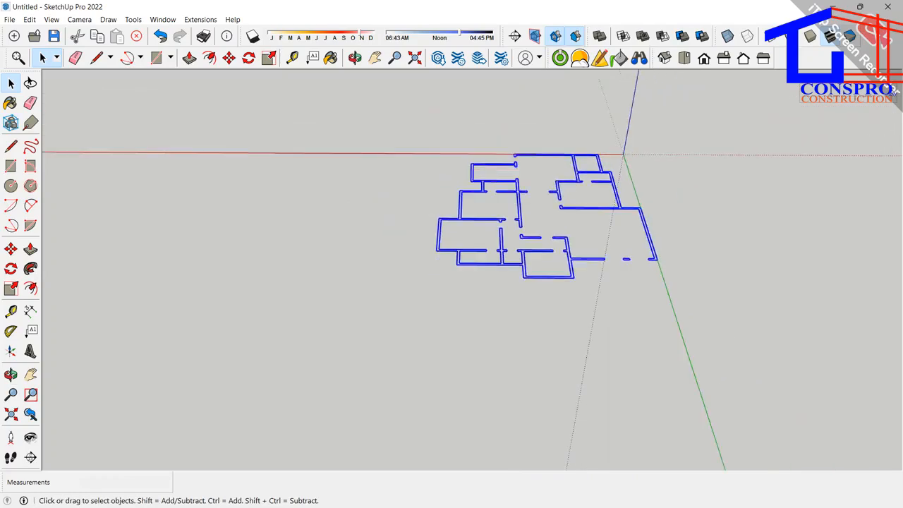
middle_click_drag(525, 234, 599, 251)
scroll(488, 169, "up", 3)
scroll(489, 167, "up", 1)
scroll(490, 168, "down", 4)
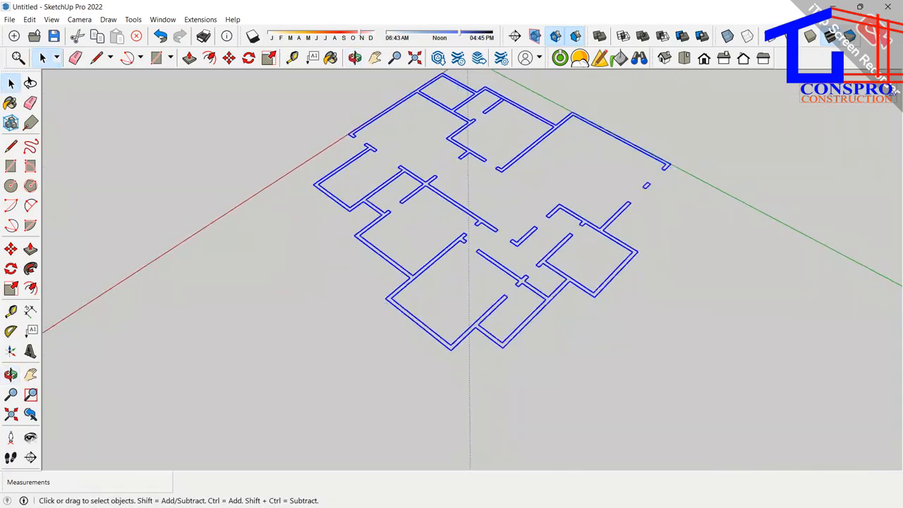
middle_click_drag(489, 168, 395, 177)
middle_click_drag(487, 217, 446, 212)
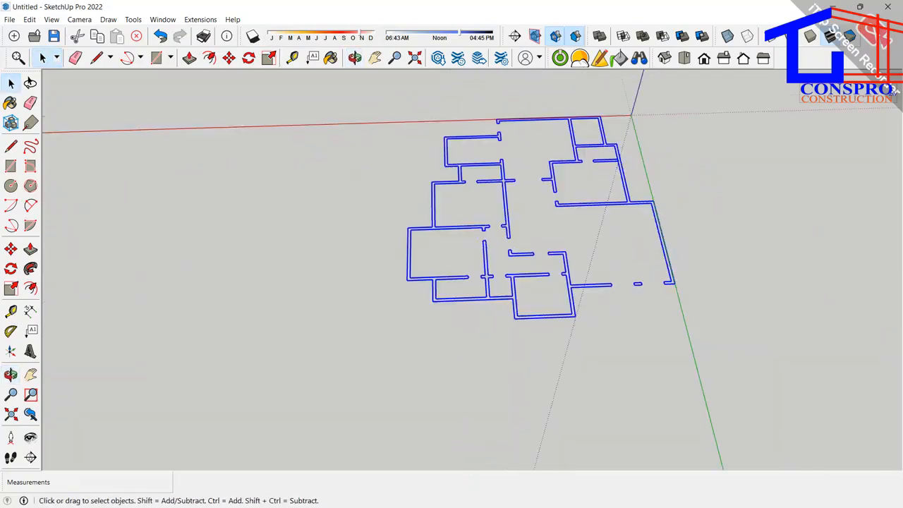
scroll(446, 211, "up", 3)
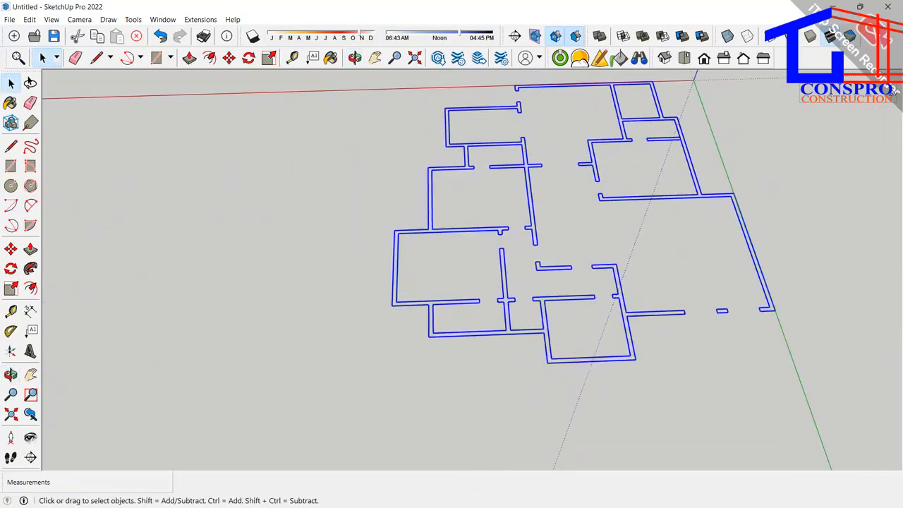
scroll(524, 254, "down", 4)
middle_click_drag(524, 254, 656, 254)
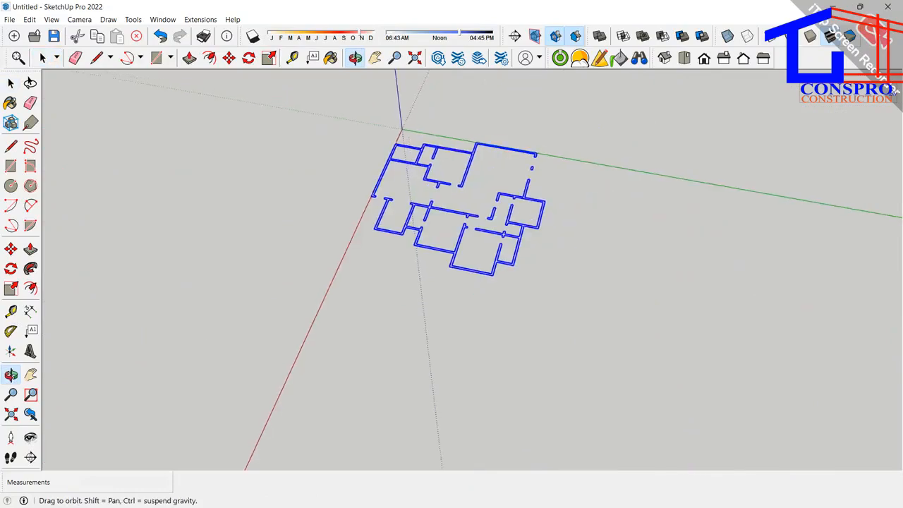
scroll(448, 213, "up", 1)
scroll(432, 220, "up", 3)
scroll(517, 212, "down", 3)
middle_click_drag(516, 211, 381, 220)
middle_click_drag(534, 237, 479, 243)
scroll(480, 243, "up", 1)
scroll(477, 243, "down", 2)
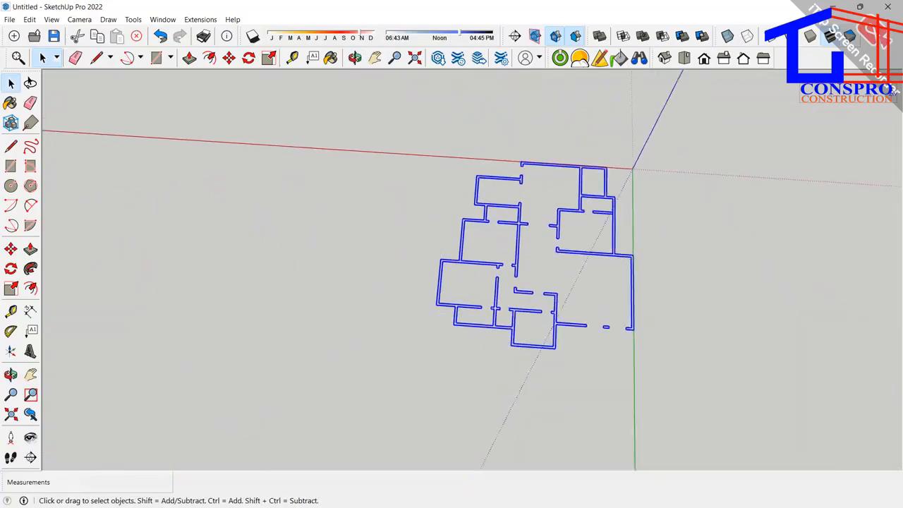
middle_click_drag(635, 265, 454, 353)
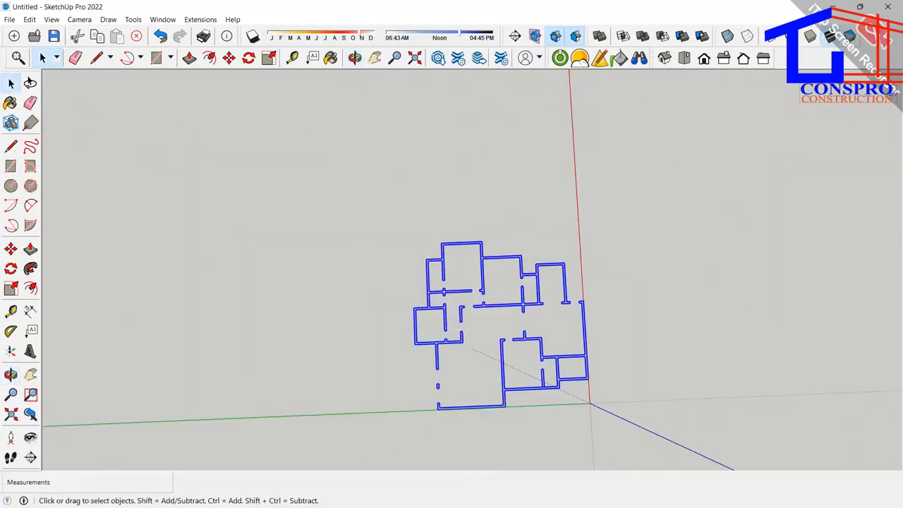
scroll(454, 355, "up", 1)
middle_click_drag(543, 257, 364, 282)
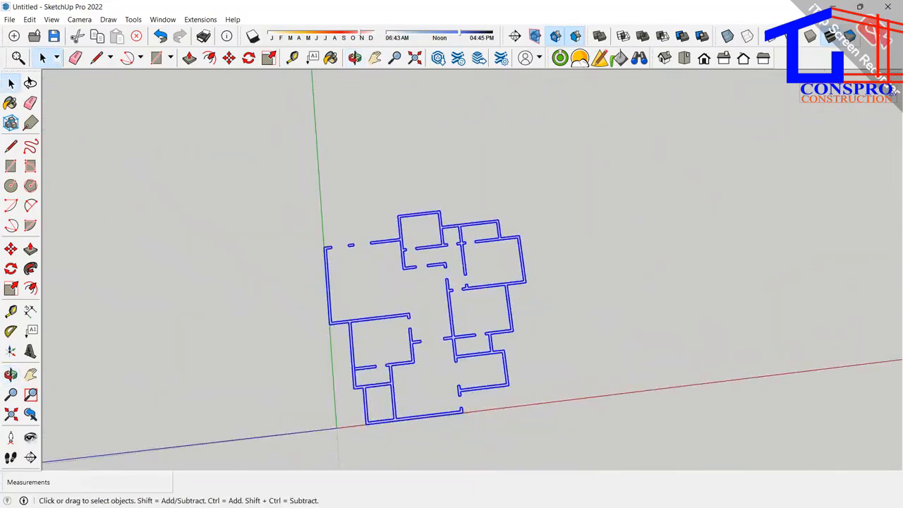
scroll(364, 282, "up", 2)
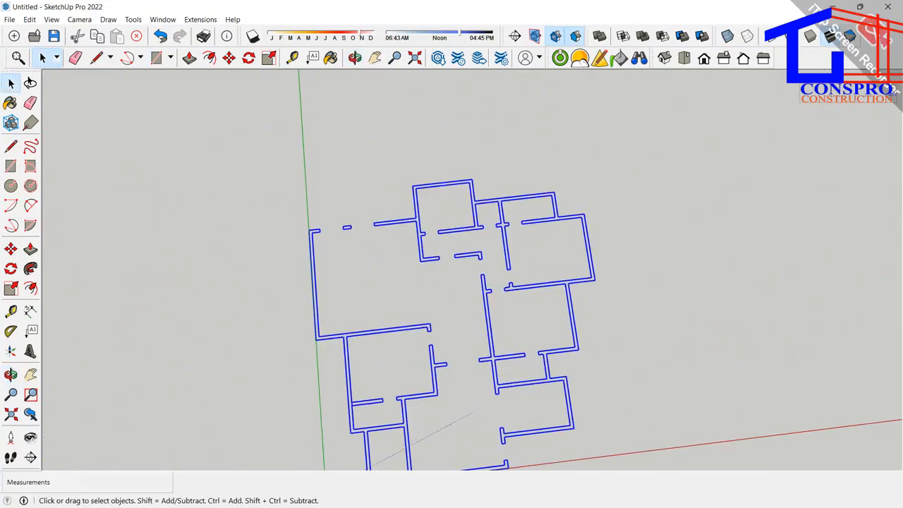
Deselect the plan and draw a rectangle from the large room's outer corner to the diagonally opposite wall corner on the red axis to create faces
left_click(197, 134)
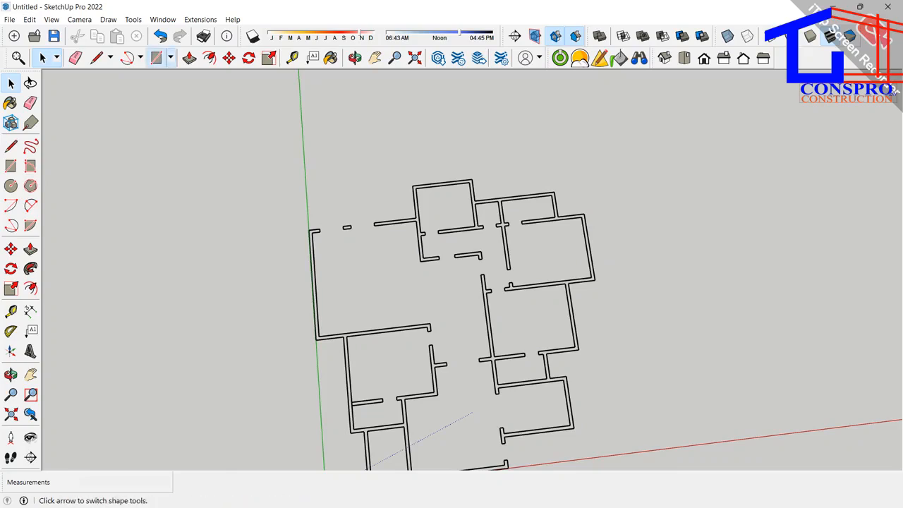
left_click(156, 57)
scroll(240, 105, "down", 1)
scroll(226, 124, "down", 1)
scroll(285, 187, "up", 2)
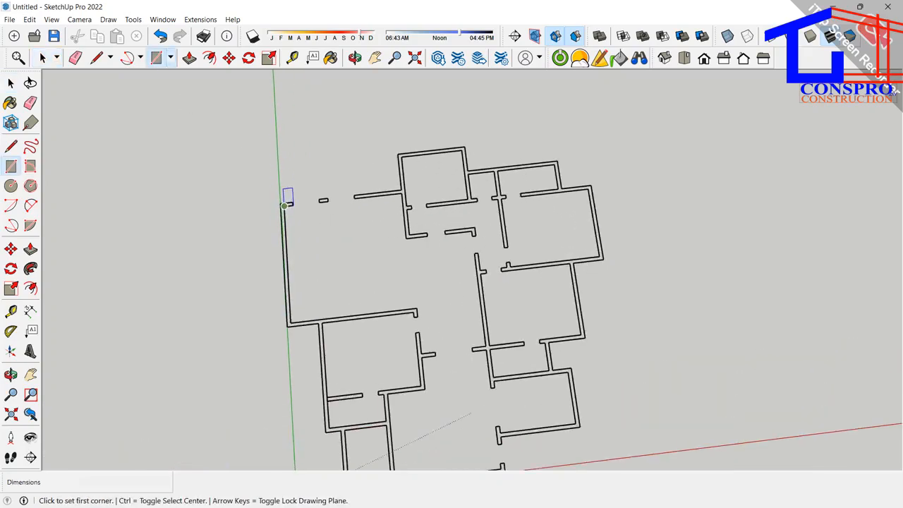
scroll(282, 198, "down", 3)
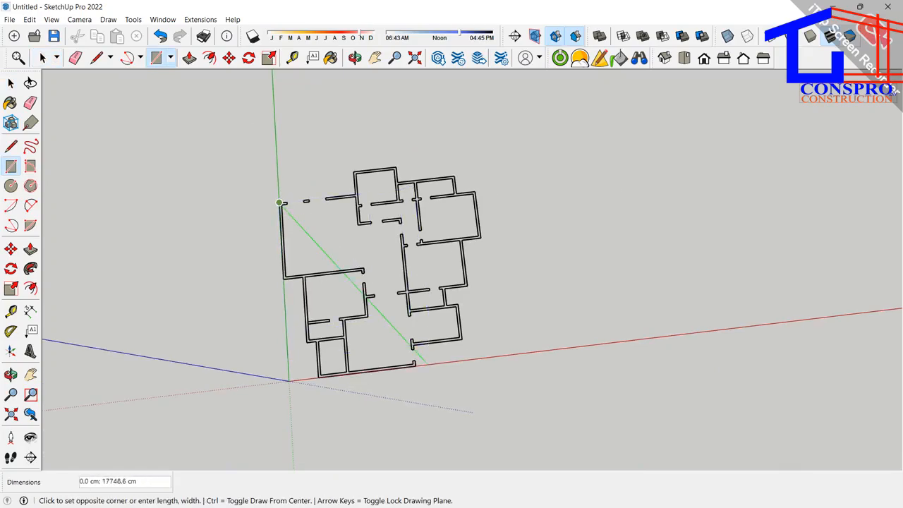
left_click(416, 363)
scroll(390, 291, "up", 2)
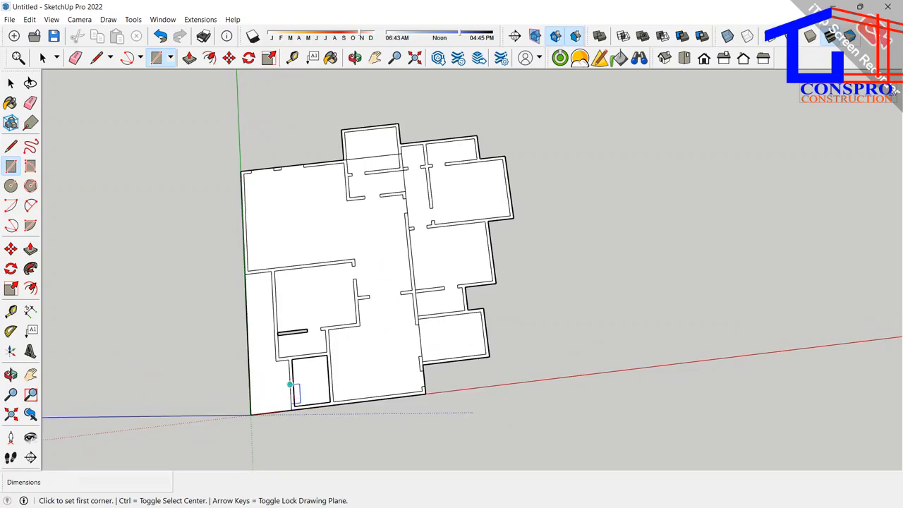
Draw a rectangle about 290 by 220 cm over the small room near the origin and another over the short partition wall above it
scroll(290, 384, "up", 2)
left_click(293, 351)
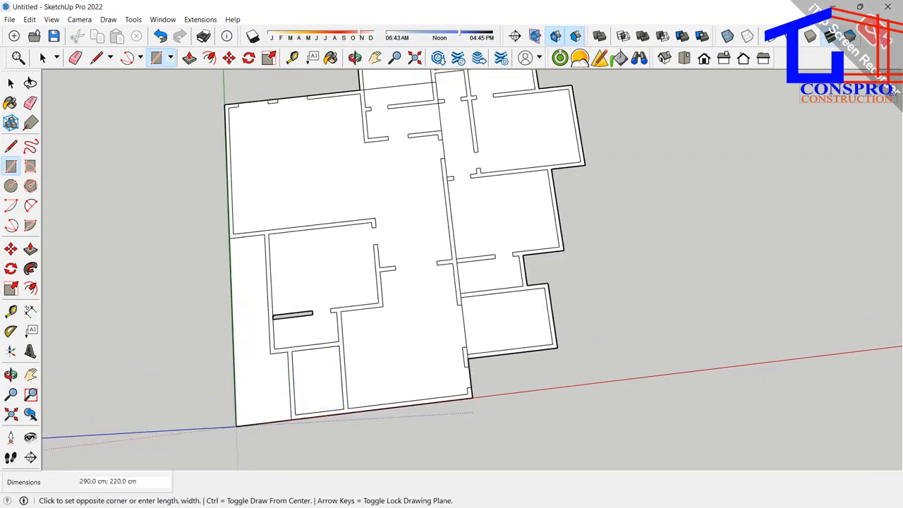
left_click(344, 409)
left_click(273, 316)
left_click(312, 312)
scroll(313, 312, "down", 3)
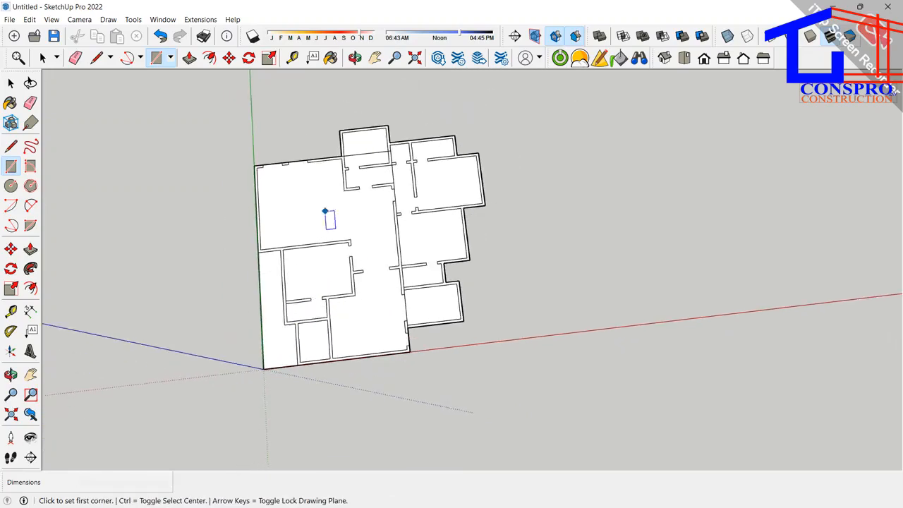
scroll(344, 177, "up", 4)
scroll(345, 174, "down", 5)
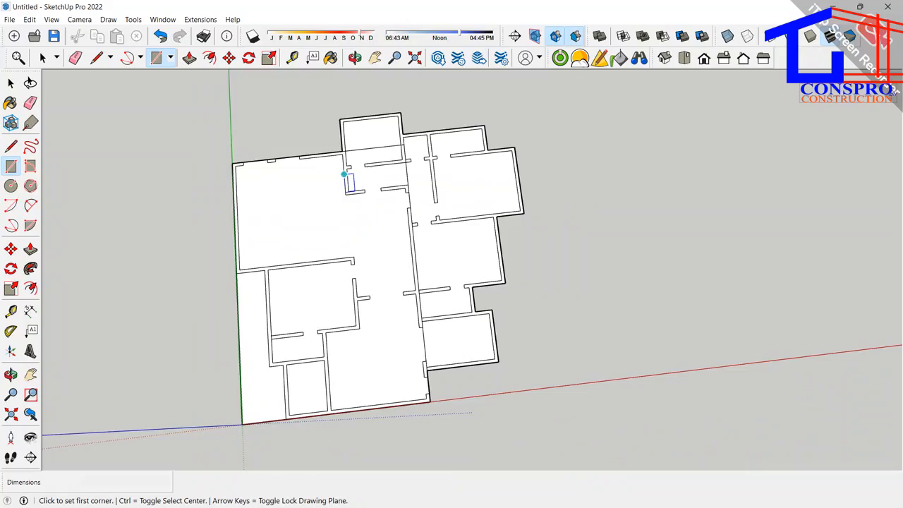
scroll(351, 160, "up", 4)
scroll(332, 185, "up", 2)
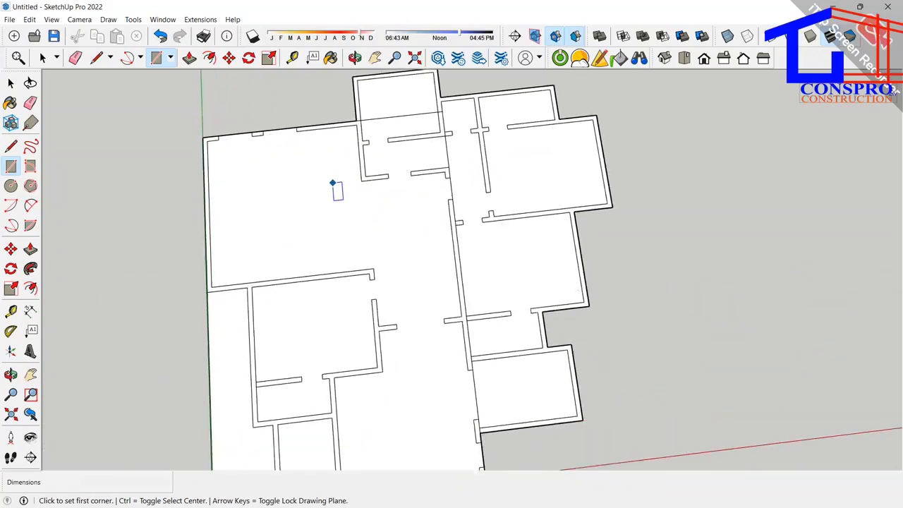
Use Push/Pull to raise the connected wall outline around the large room and the small rooms near the origin by 300 cm
scroll(332, 184, "down", 3)
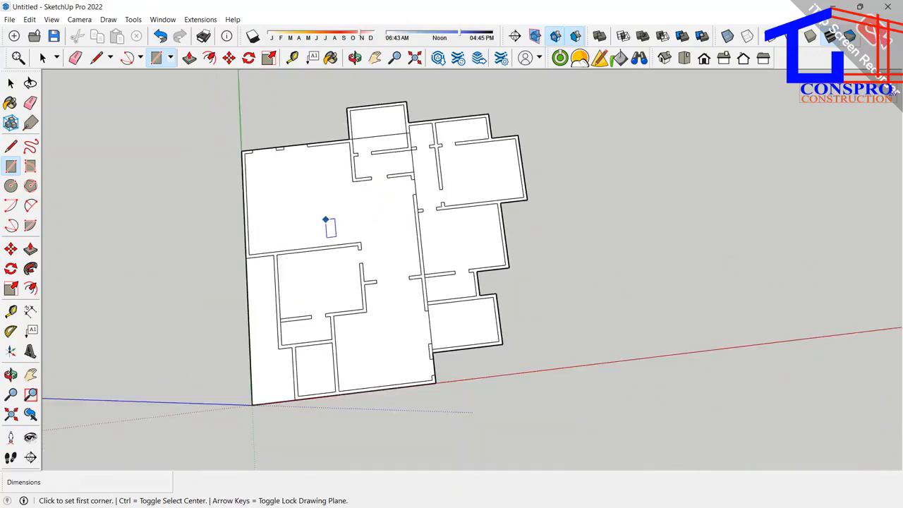
middle_click_drag(325, 220, 342, 228)
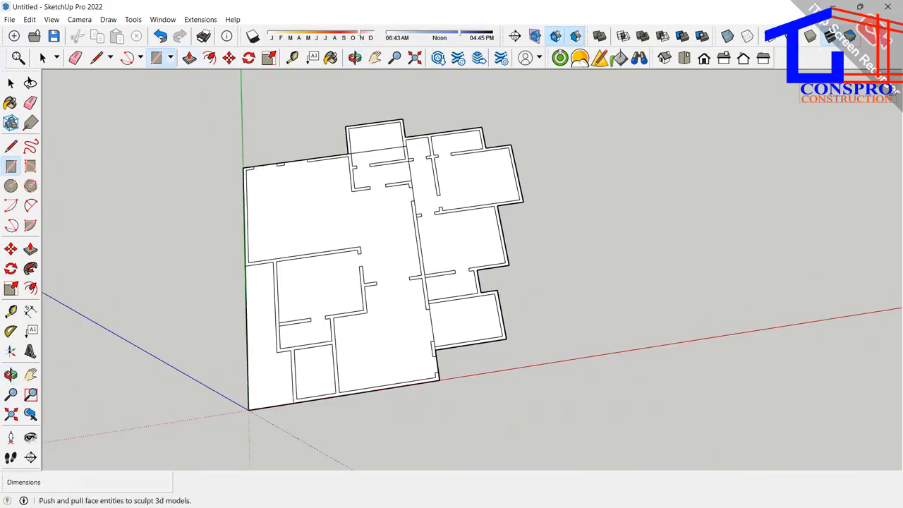
left_click(189, 58)
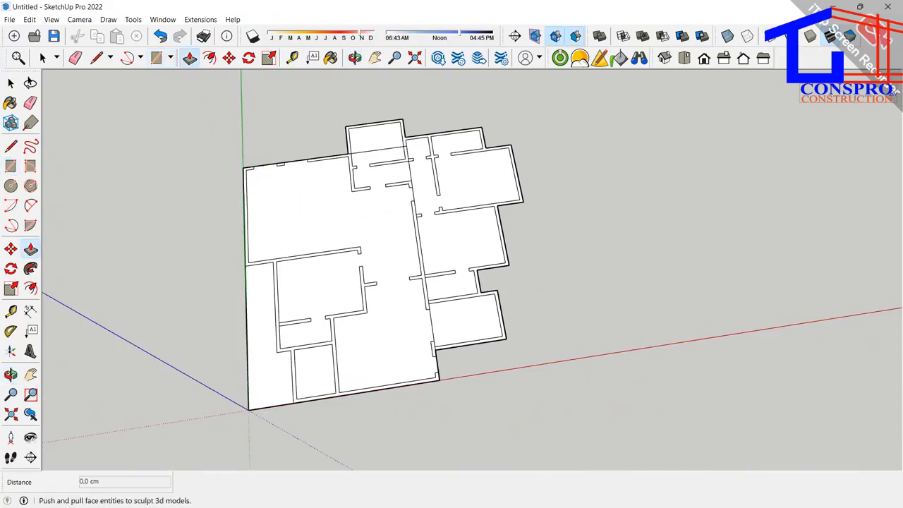
scroll(286, 254, "up", 1)
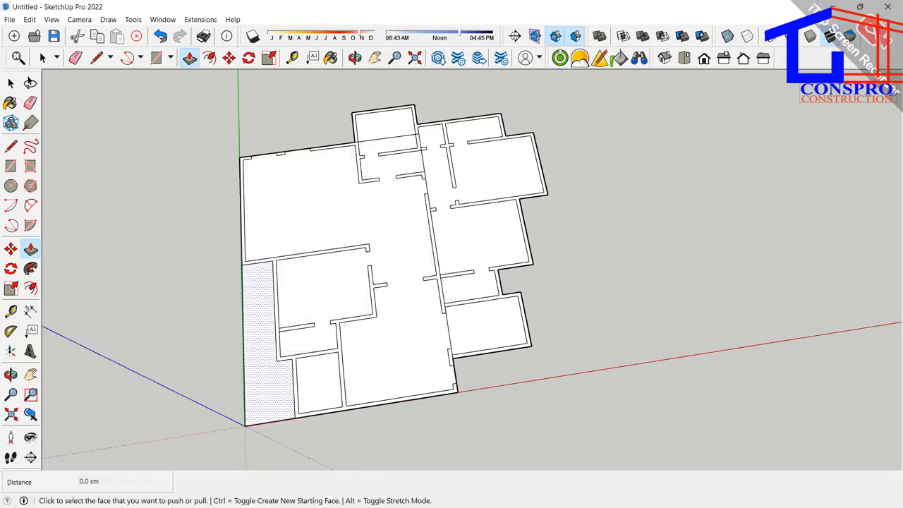
middle_click_drag(283, 286, 283, 247)
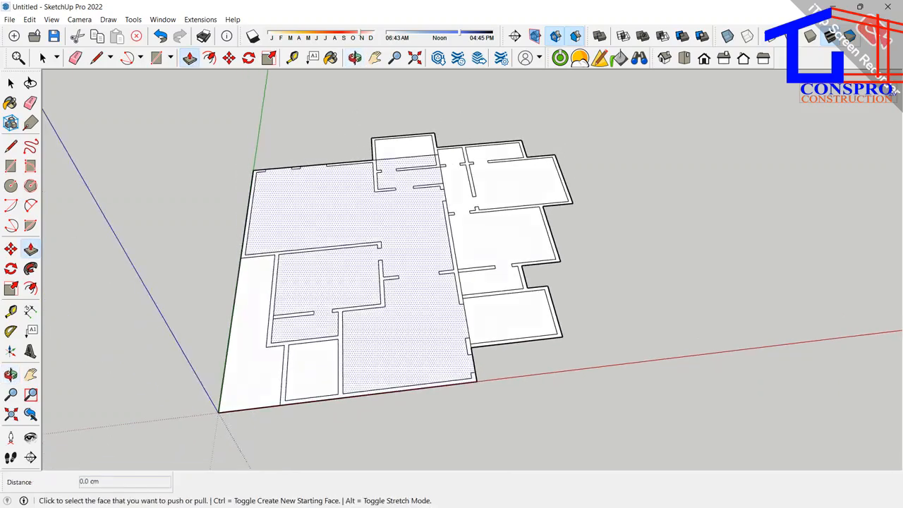
scroll(282, 246, "up", 2)
scroll(267, 288, "up", 2)
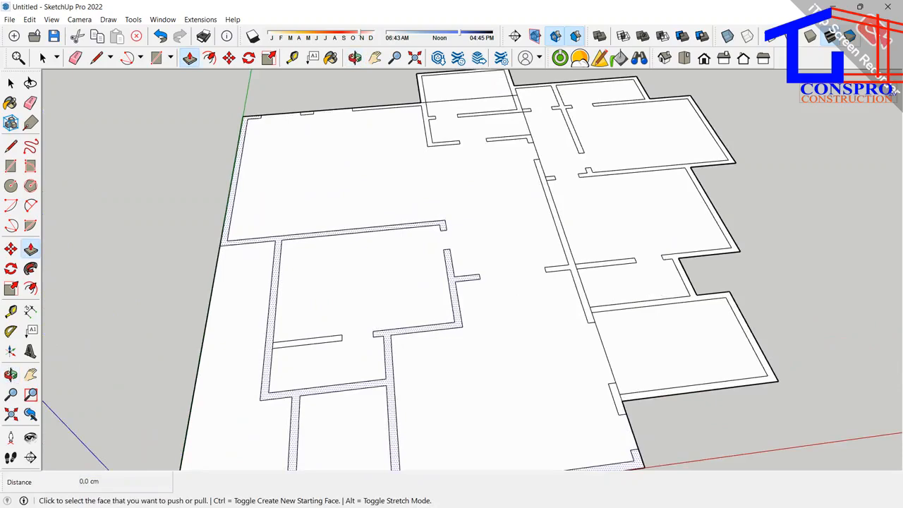
double_click(274, 289)
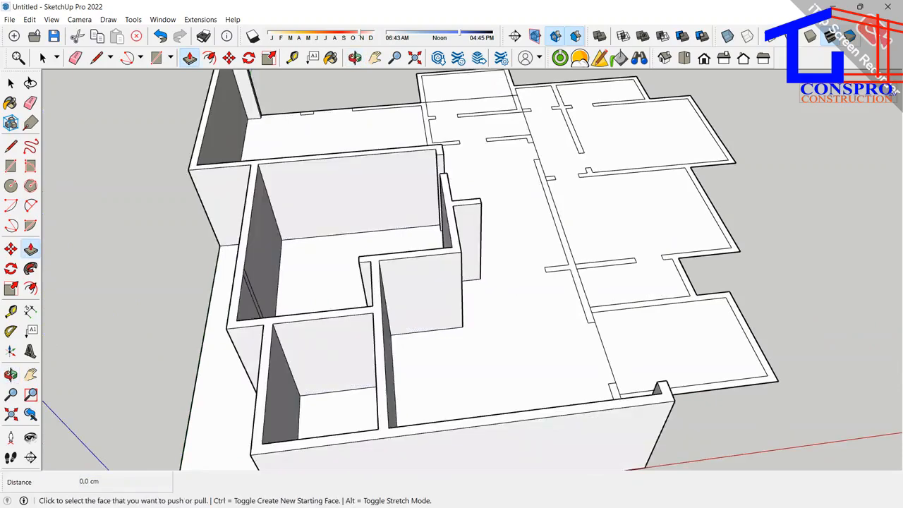
Pull the connected wall outline of the projecting rooms up 300 cm, level with the top of the first raised walls
scroll(262, 232, "down", 4)
middle_click_drag(300, 303, 275, 240)
scroll(508, 265, "up", 2)
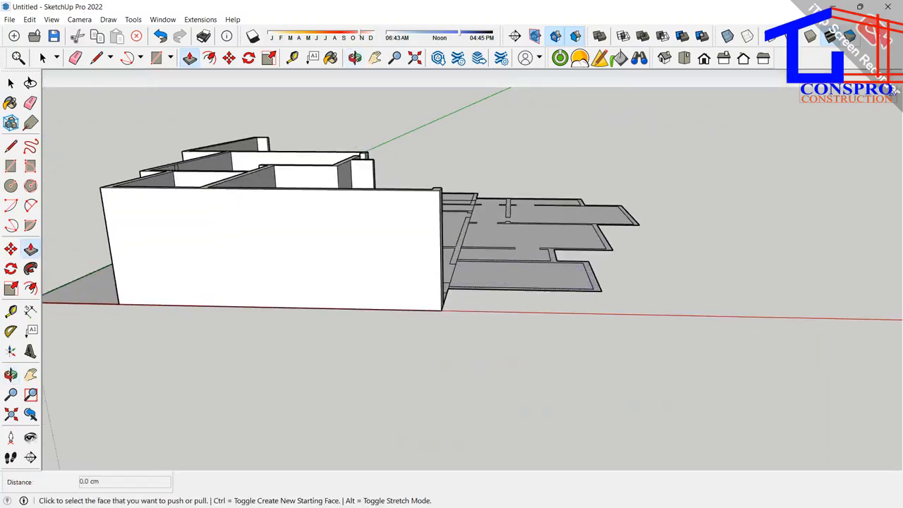
left_click(522, 275)
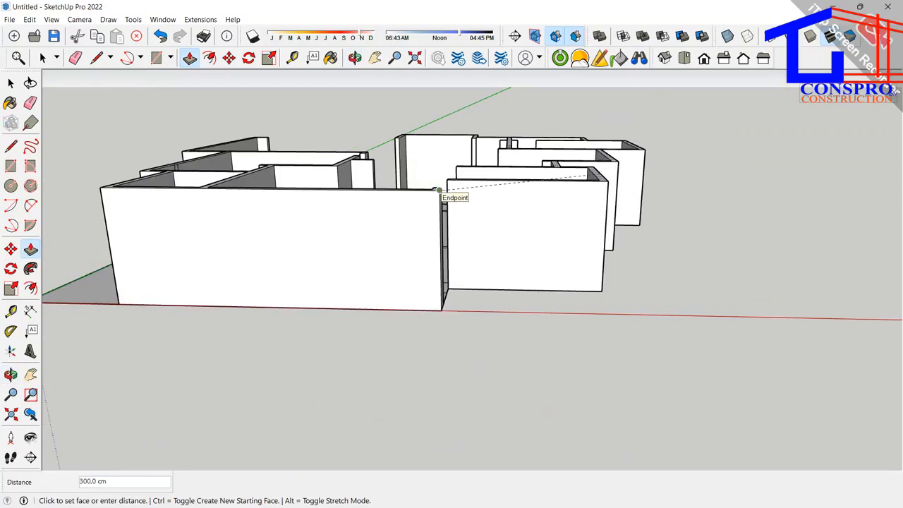
left_click(439, 190)
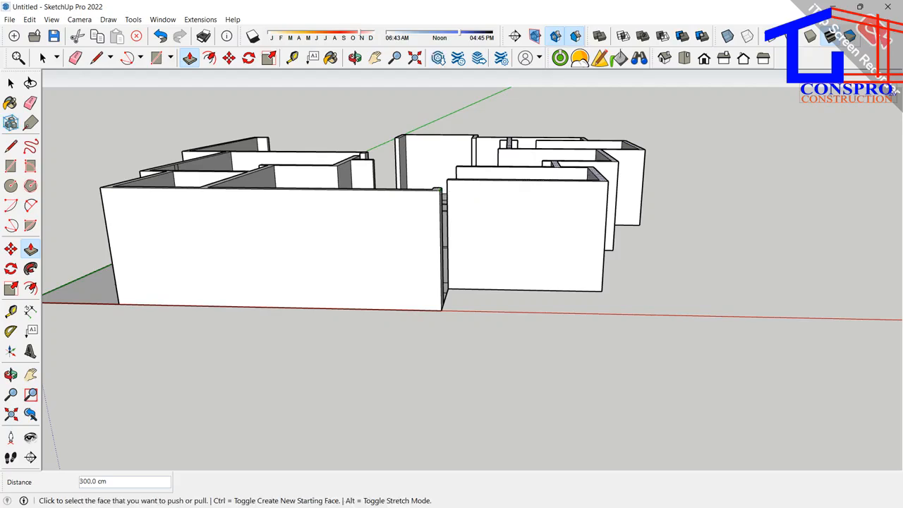
Repeat the 300 cm pull on the L-shaped wall outline adjoining the large room and the projecting corner room
scroll(439, 190, "down", 3)
mouse_move(439, 190)
middle_mouse_down()
mouse_move(431, 268)
mouse_move(367, 277)
middle_mouse_up()
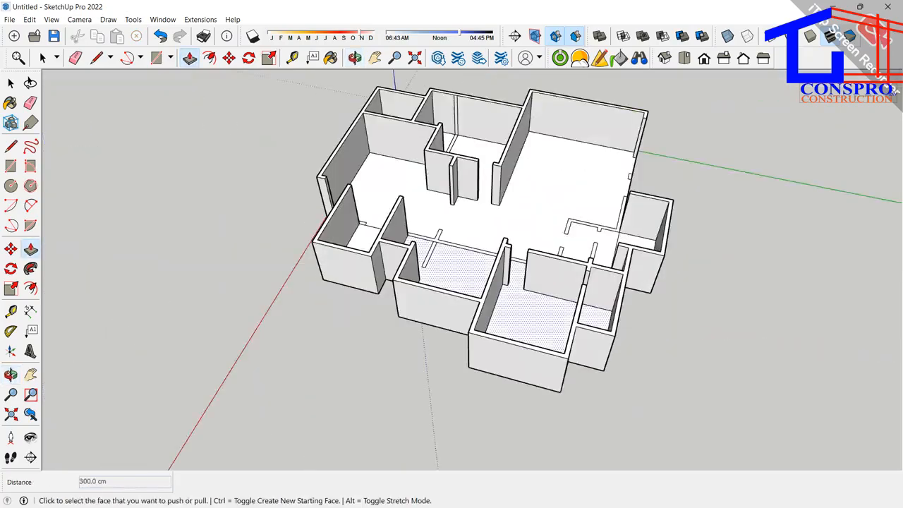
scroll(592, 233, "up", 7)
left_click(593, 204)
left_click(567, 196)
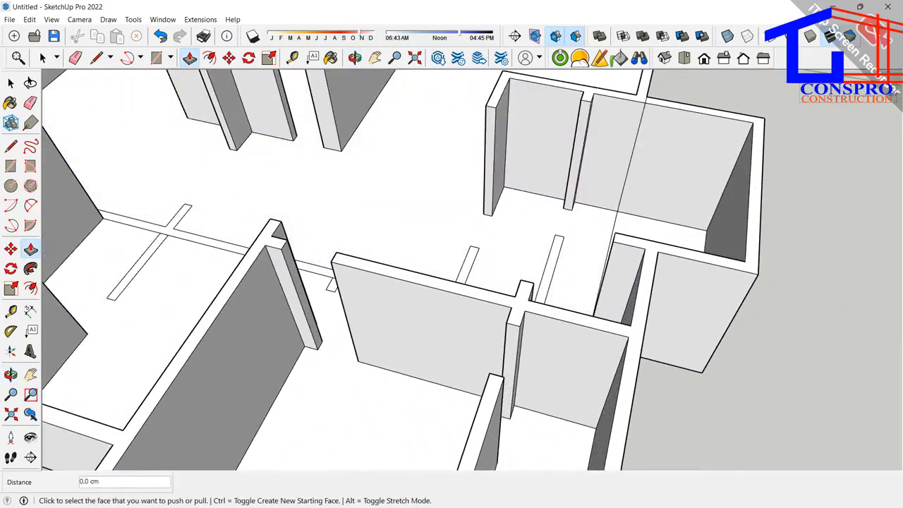
Repeat the 300 cm pull on the long interior corridor wall and the short partitions in the small rooms
scroll(567, 197, "down", 4)
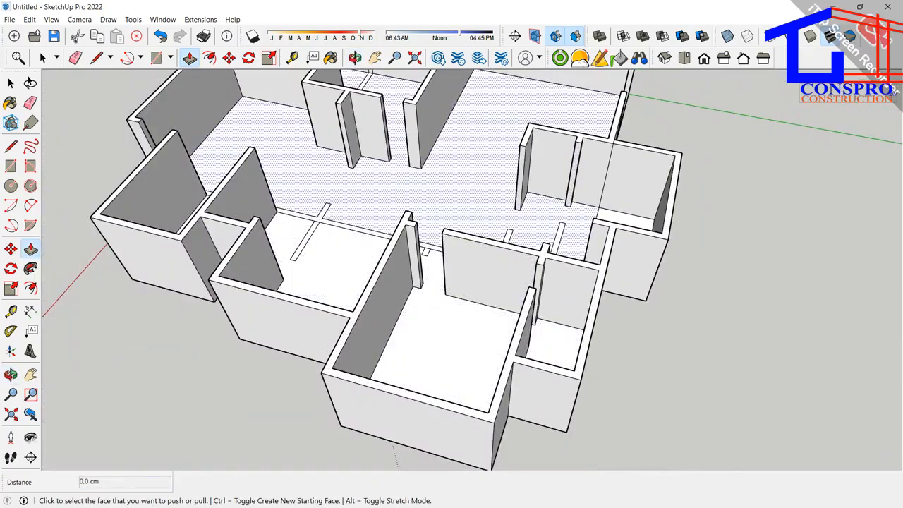
scroll(313, 203, "down", 4)
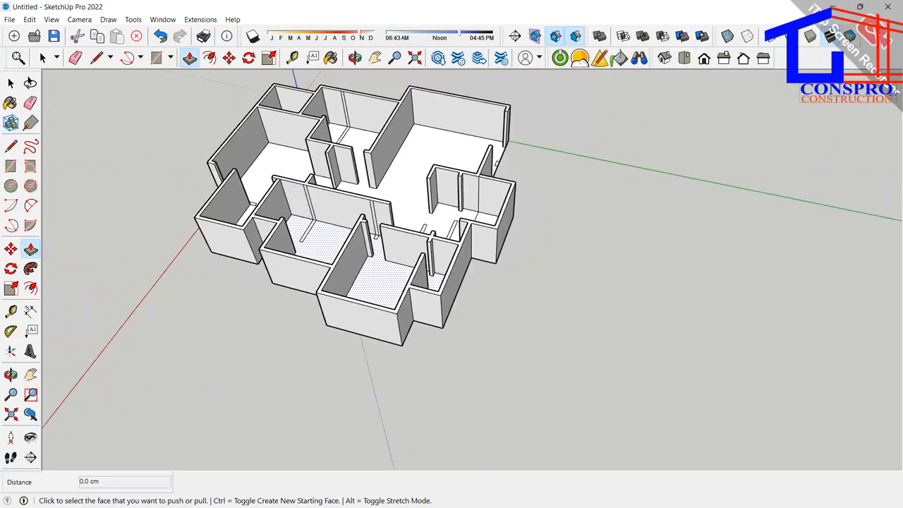
scroll(305, 218, "down", 3)
scroll(487, 201, "up", 2)
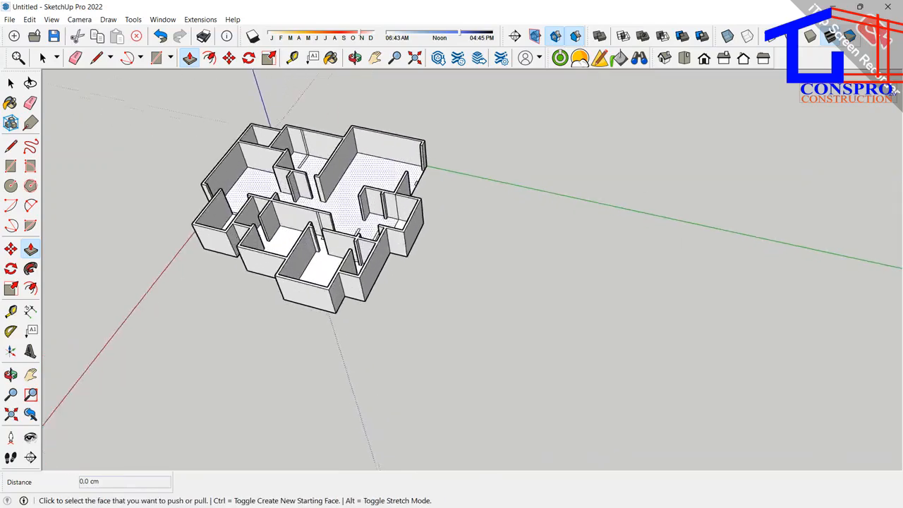
scroll(376, 220, "up", 4)
middle_click_drag(376, 220, 317, 201)
scroll(462, 181, "down", 8)
scroll(564, 194, "up", 5)
middle_click_drag(564, 194, 388, 226)
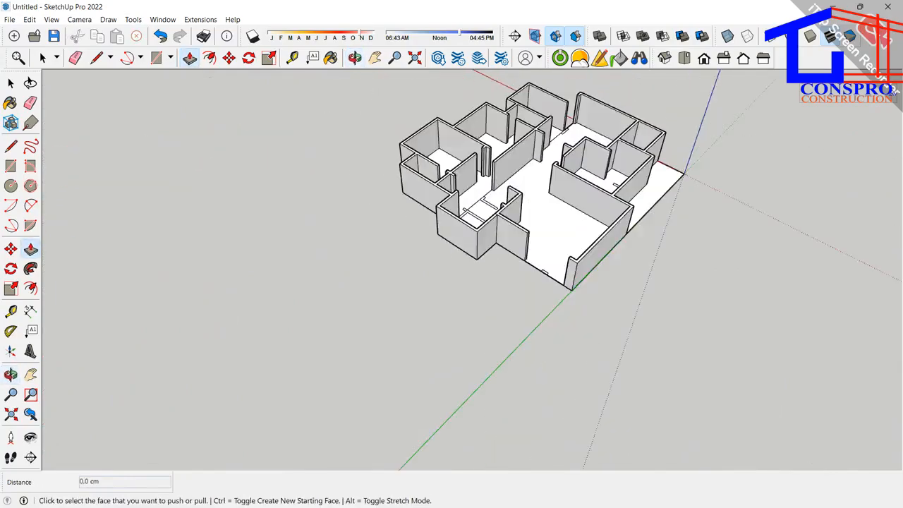
Examine the large room's open side and the neighbouring rooms for wall outlines that are still flat
scroll(451, 232, "up", 3)
scroll(451, 233, "down", 4)
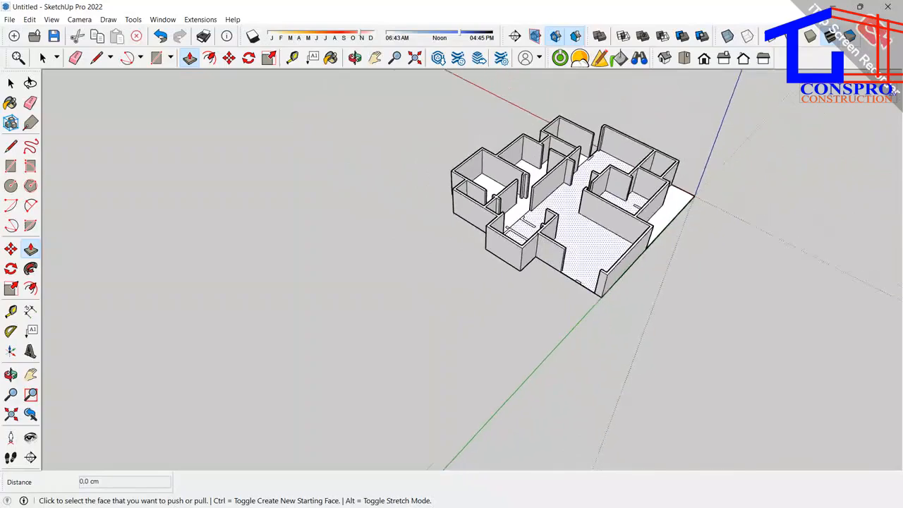
scroll(566, 261, "down", 2)
middle_click_drag(566, 261, 563, 280)
scroll(563, 280, "up", 5)
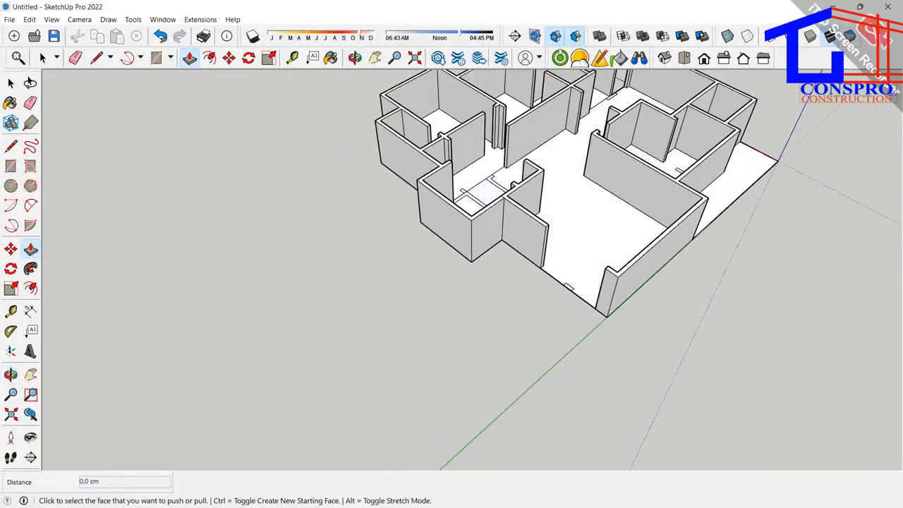
scroll(566, 286, "down", 3)
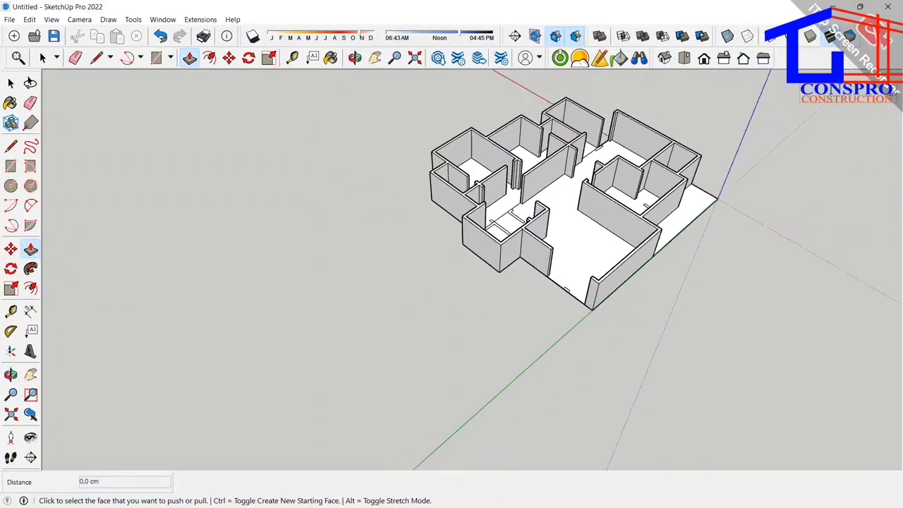
scroll(568, 288, "up", 5)
scroll(569, 289, "down", 5)
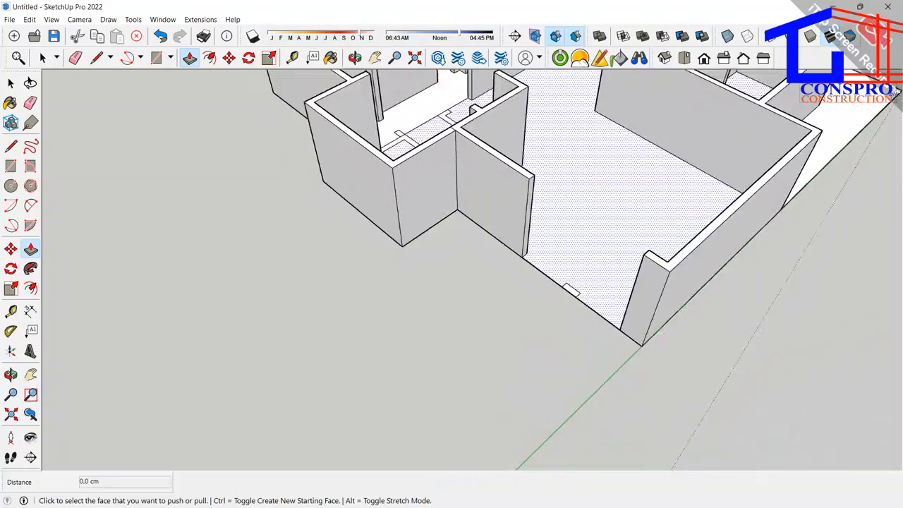
middle_click_drag(569, 289, 550, 272)
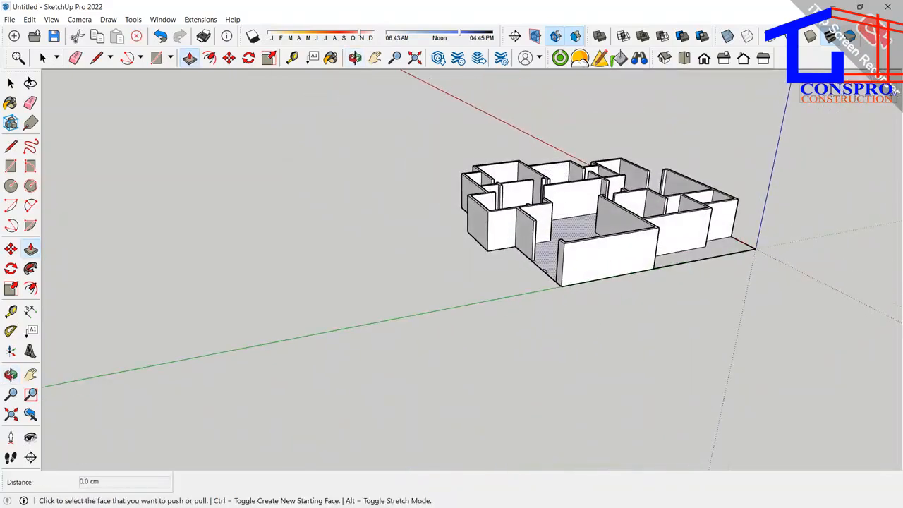
Pull the small rectangular pier between the large room's openings up 300 cm to match the adjacent wall top
scroll(550, 272, "up", 8)
scroll(550, 272, "down", 5)
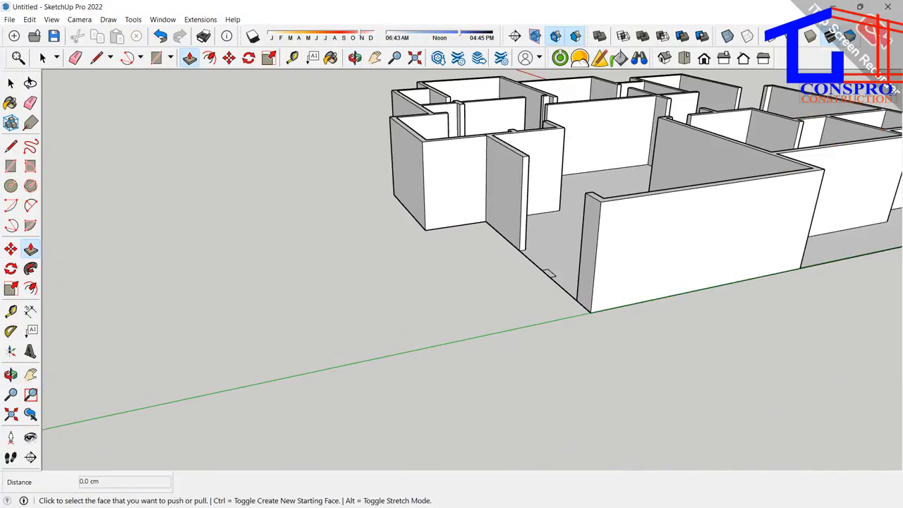
scroll(549, 273, "up", 6)
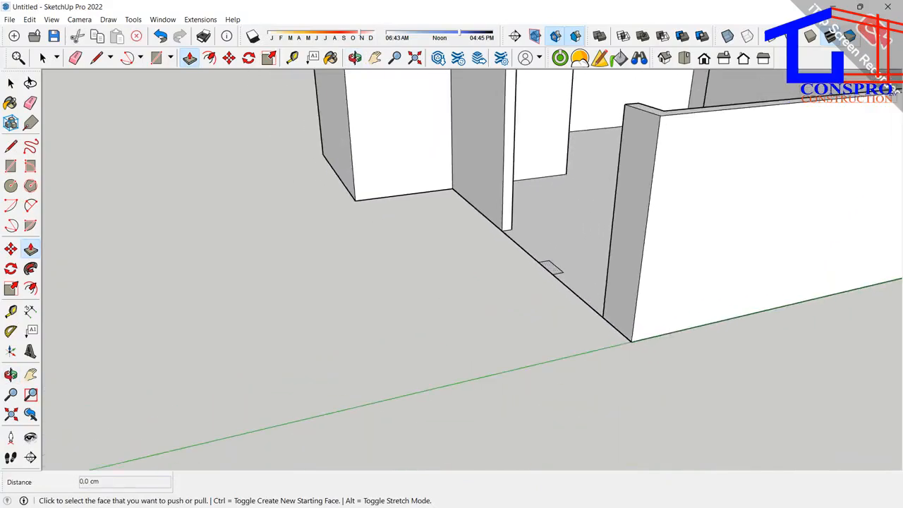
left_click(551, 269)
scroll(554, 162, "down", 2)
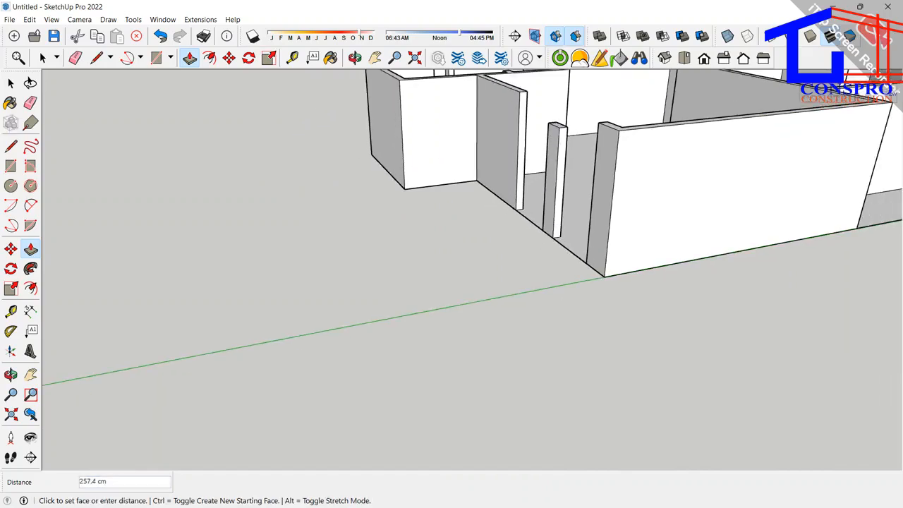
left_click(599, 123)
scroll(573, 128, "down", 4)
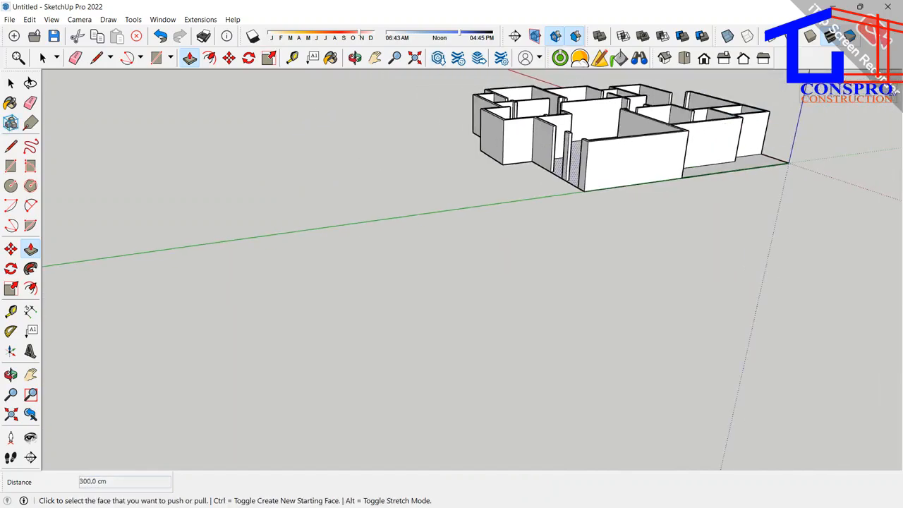
middle_click_drag(571, 128, 681, 161)
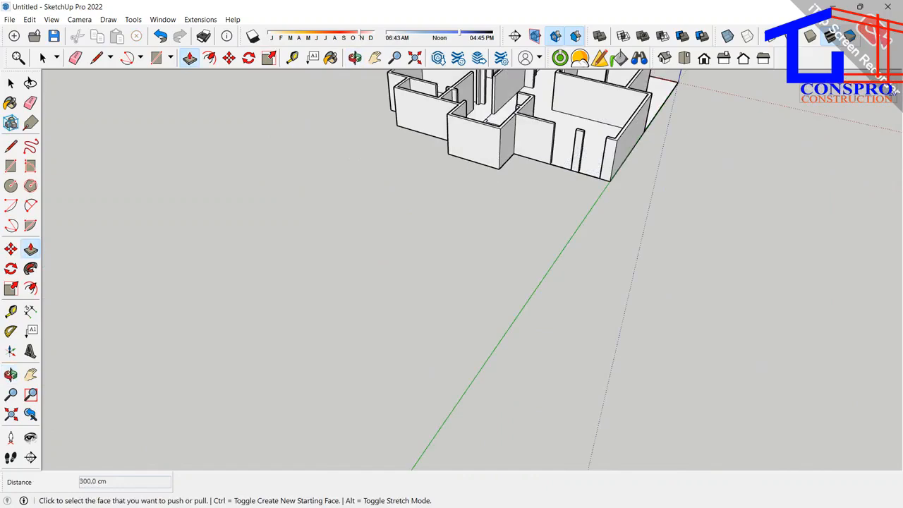
scroll(534, 138, "down", 1)
middle_click_drag(534, 137, 519, 131)
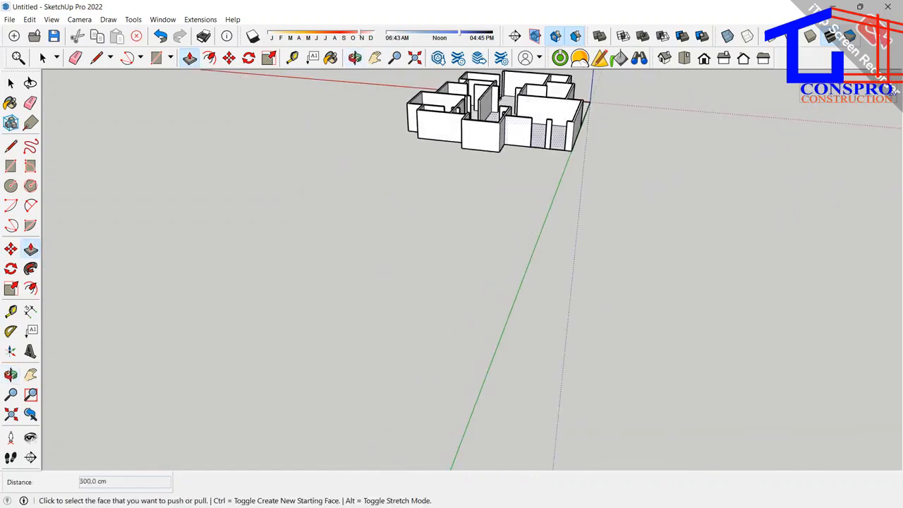
scroll(516, 115, "down", 3)
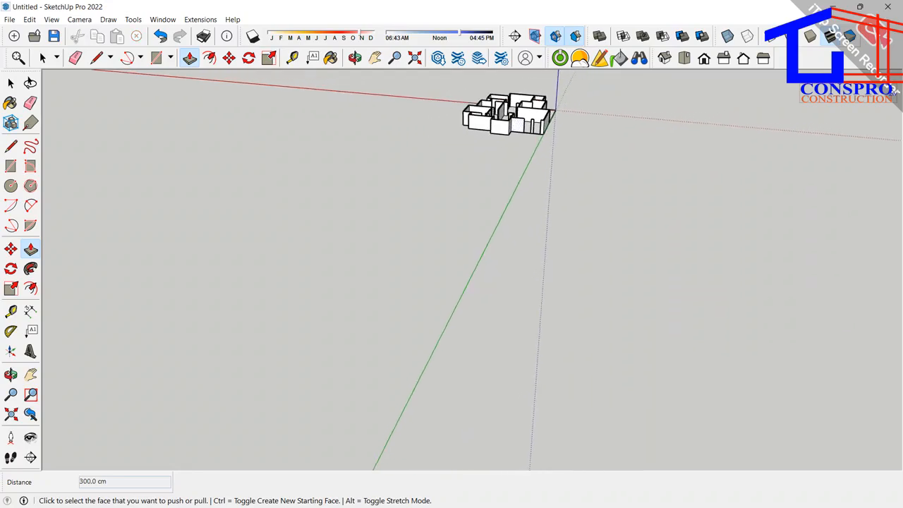
Switch to the lualaba kona project drawing in AutoCAD and frame the floor plan with free space beside it
mouse_move(626, 494)
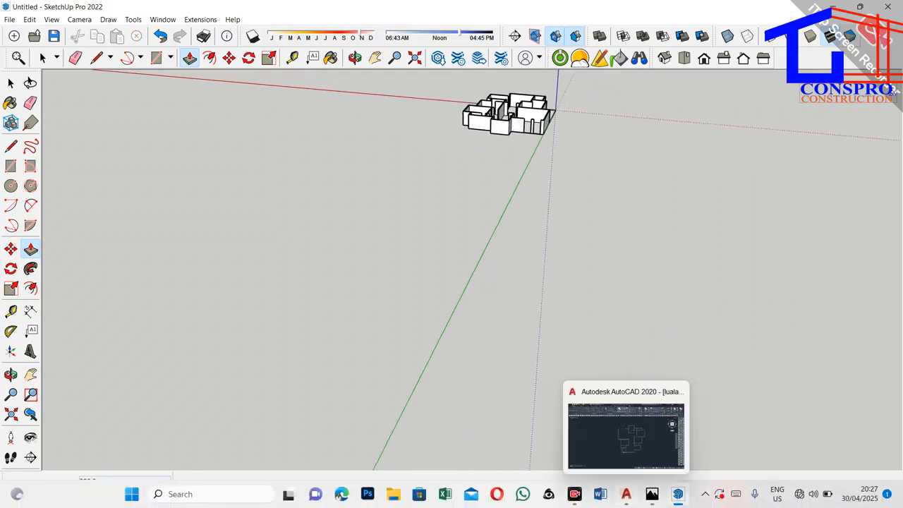
left_click(624, 430)
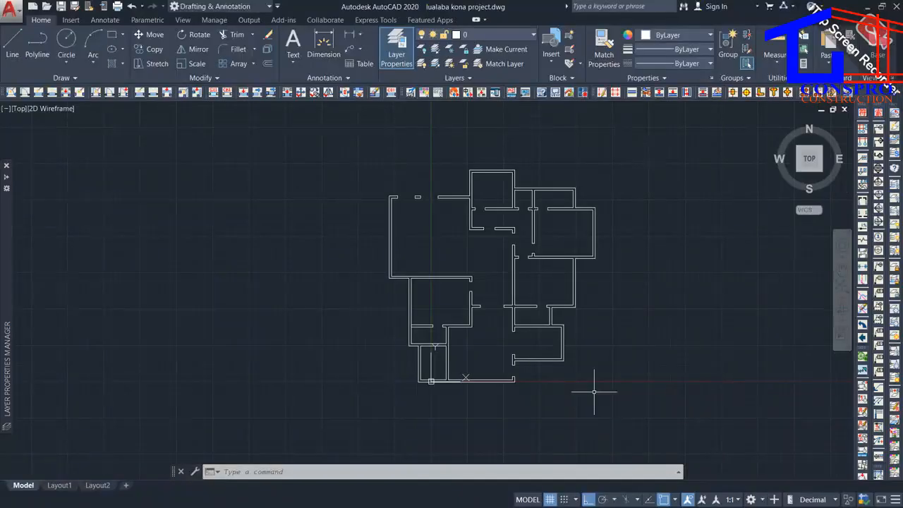
scroll(589, 303, "down", 6)
scroll(590, 296, "up", 4)
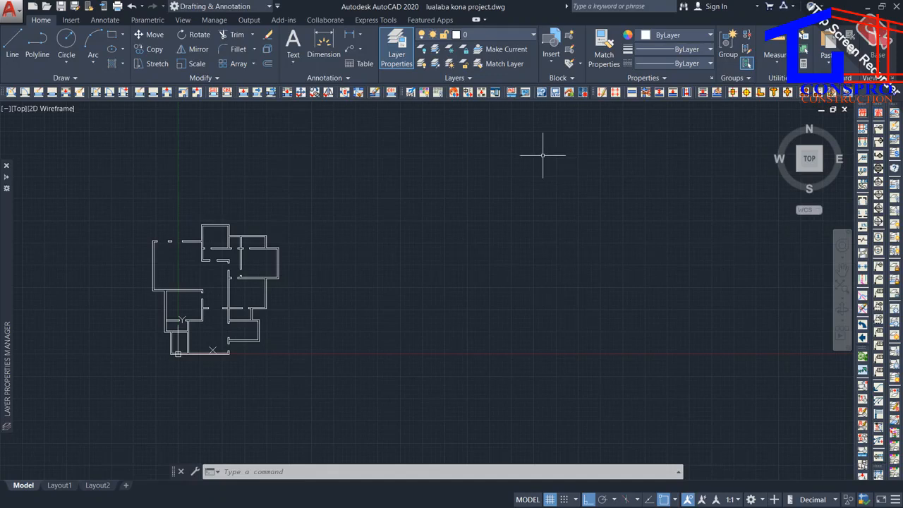
Draw a rectangular room of connected walls with YQArch beside the floor plan, its final wall about 1704 long and crossing past the first wall
left_click(583, 93)
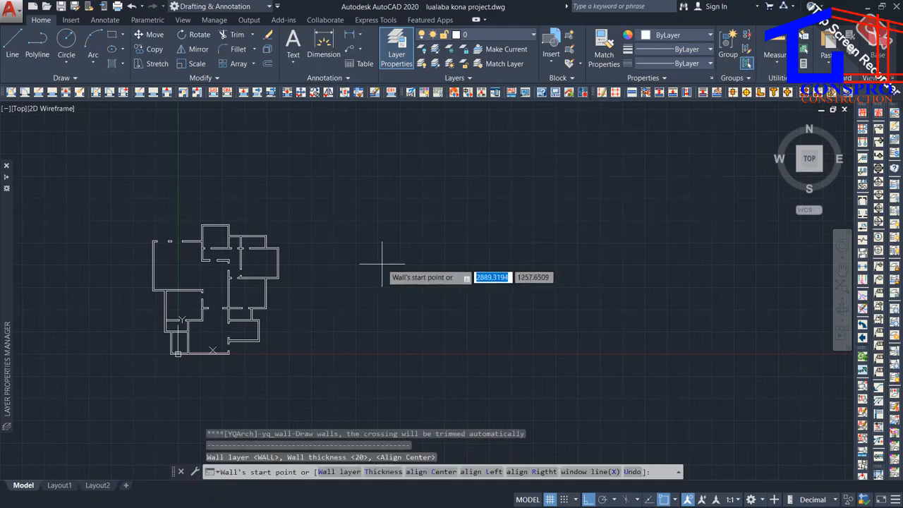
left_click(363, 248)
left_click(352, 344)
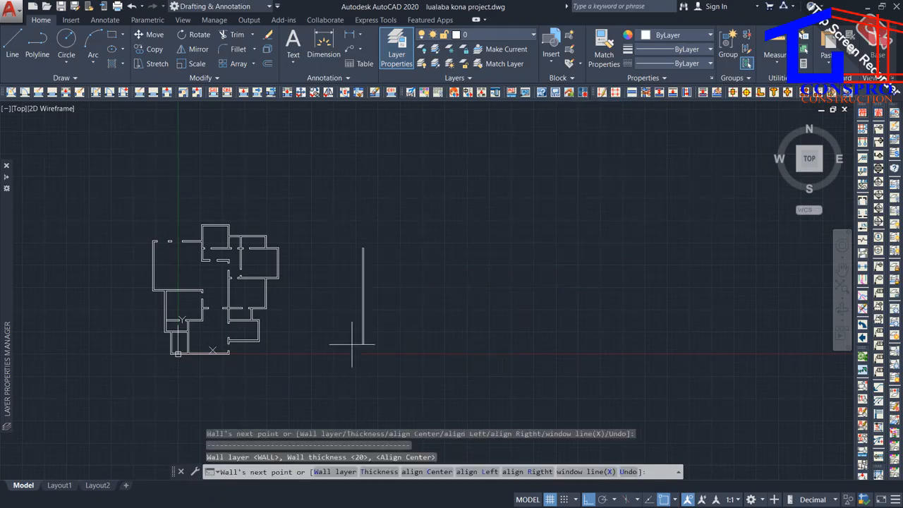
left_click(434, 345)
left_click(352, 254)
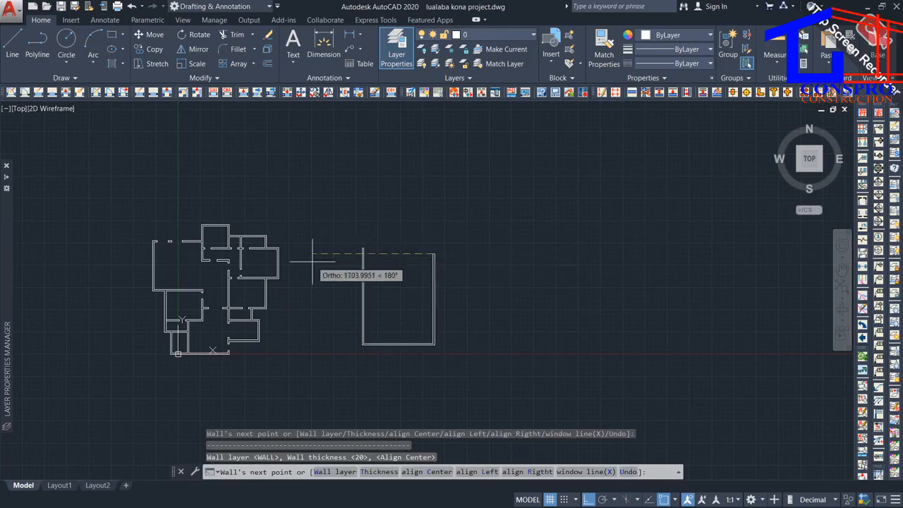
left_click(313, 262)
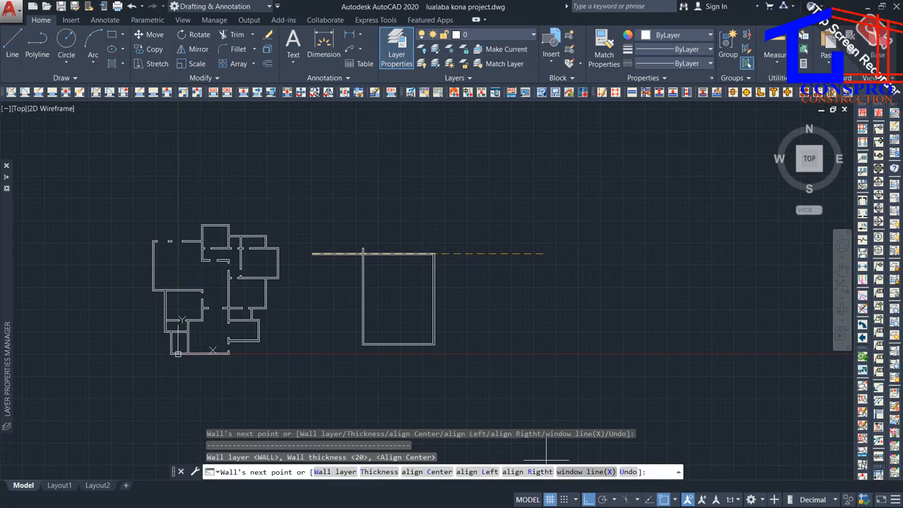
Set the wall thickness to 15 in the wall tool and end the wall command
left_click(379, 471)
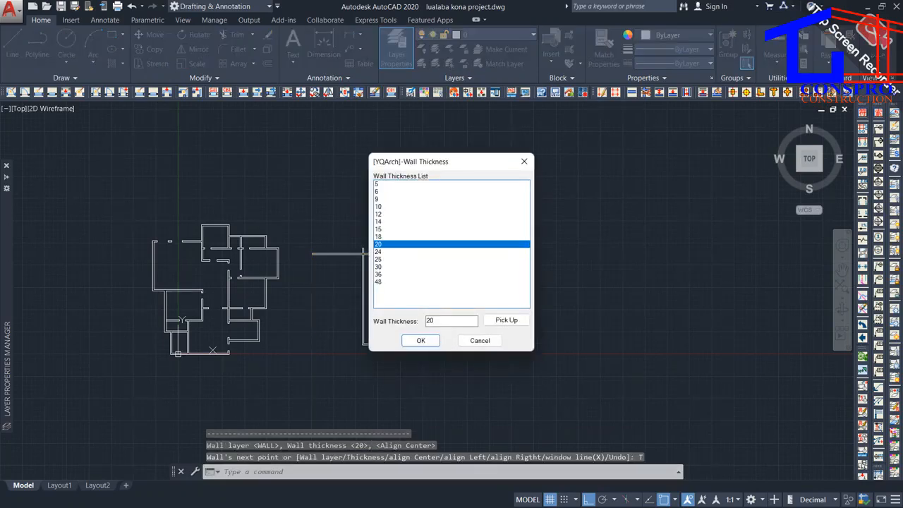
left_click(378, 229)
left_click(420, 340)
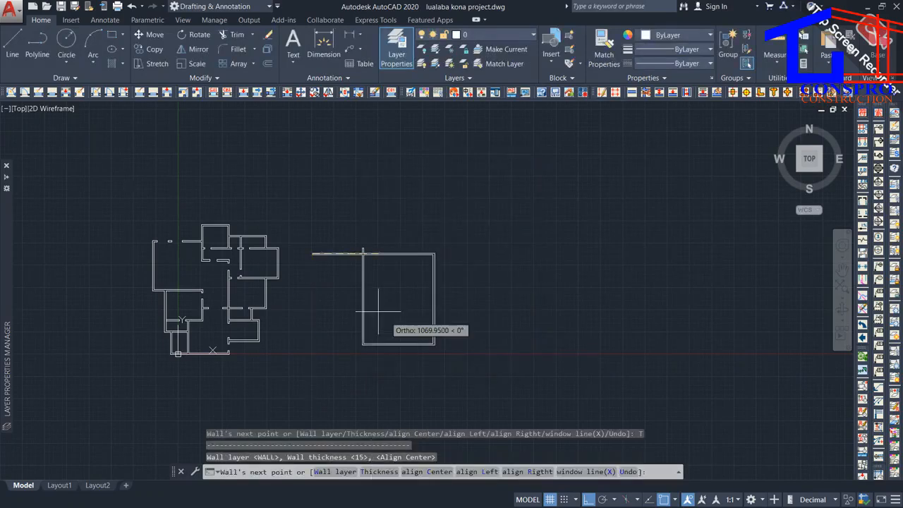
scroll(375, 308, "up", 5)
scroll(375, 308, "down", 5)
scroll(369, 258, "up", 2)
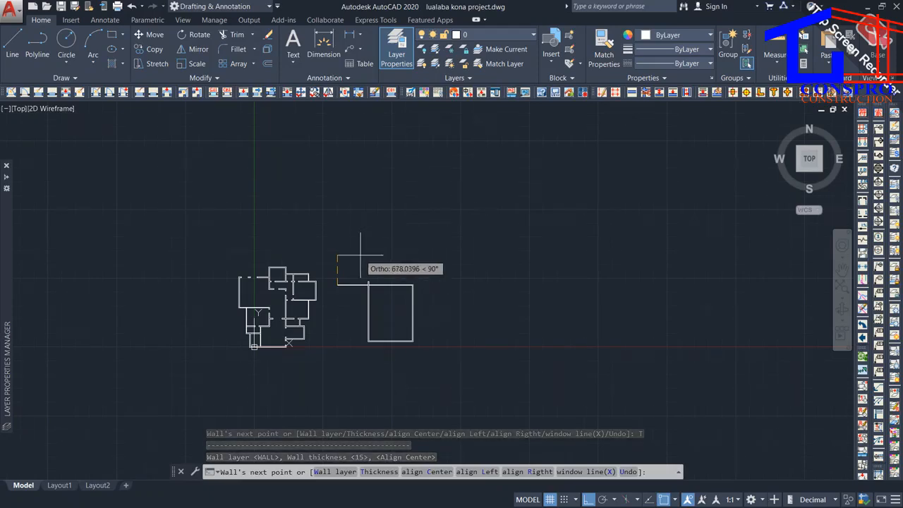
key("Escape")
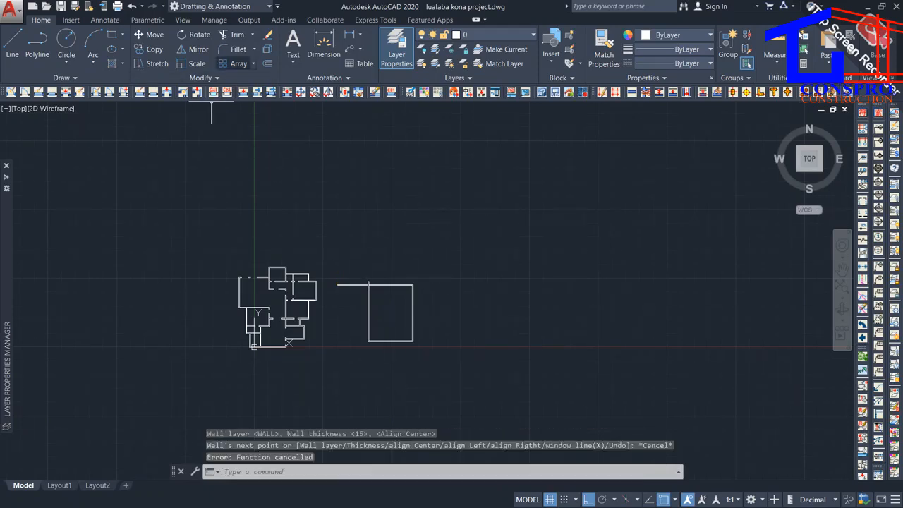
type("o")
key("Return")
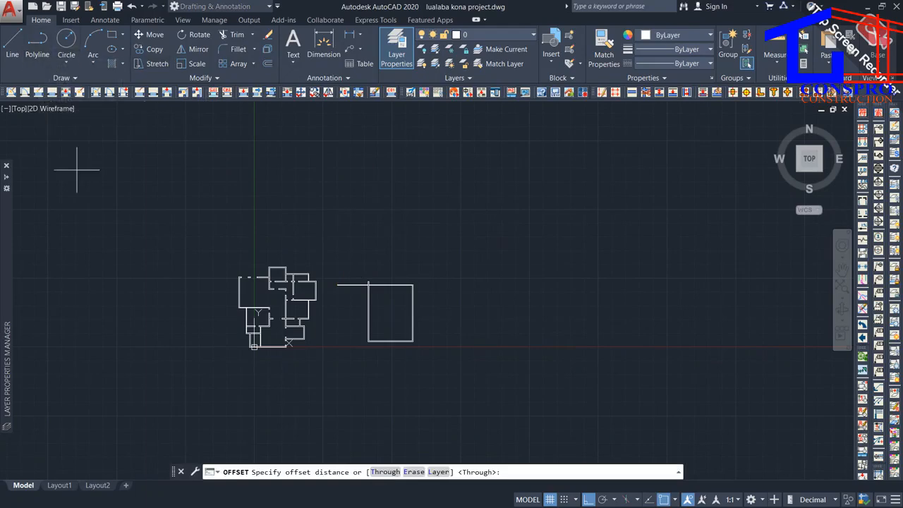
scroll(367, 328, "up", 2)
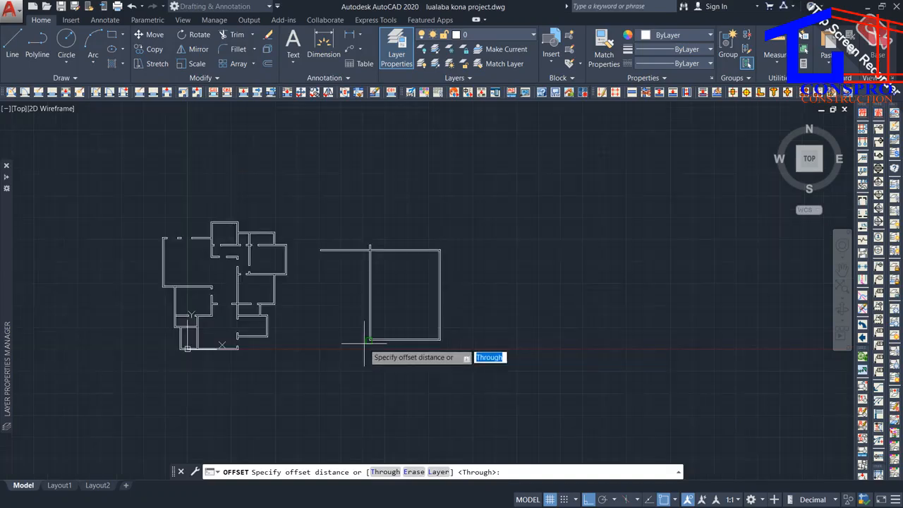
scroll(382, 266, "up", 2)
scroll(382, 267, "up", 2)
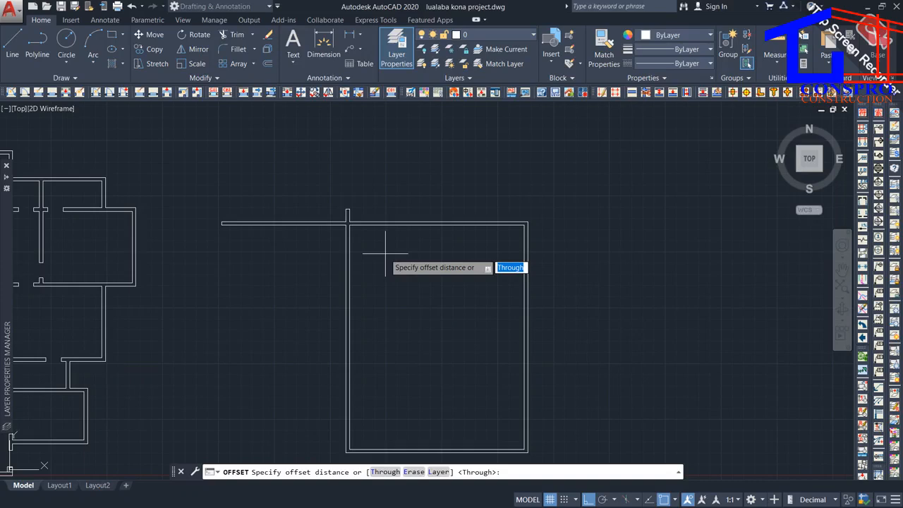
scroll(384, 254, "down", 4)
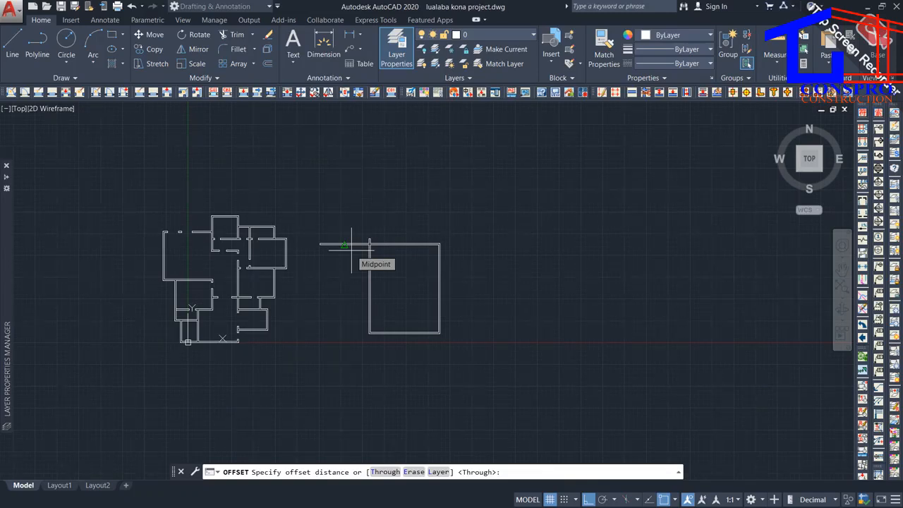
scroll(352, 246, "down", 3)
scroll(339, 254, "up", 3)
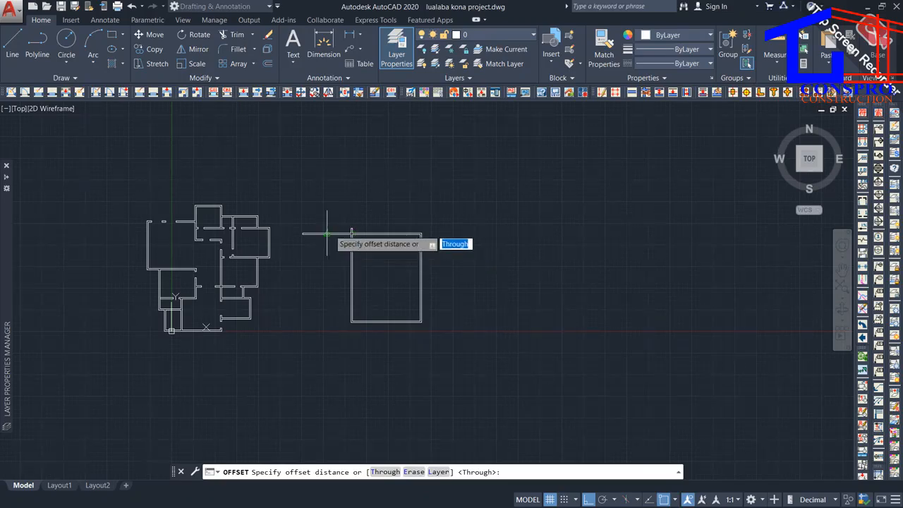
scroll(329, 233, "up", 1)
scroll(330, 227, "up", 4)
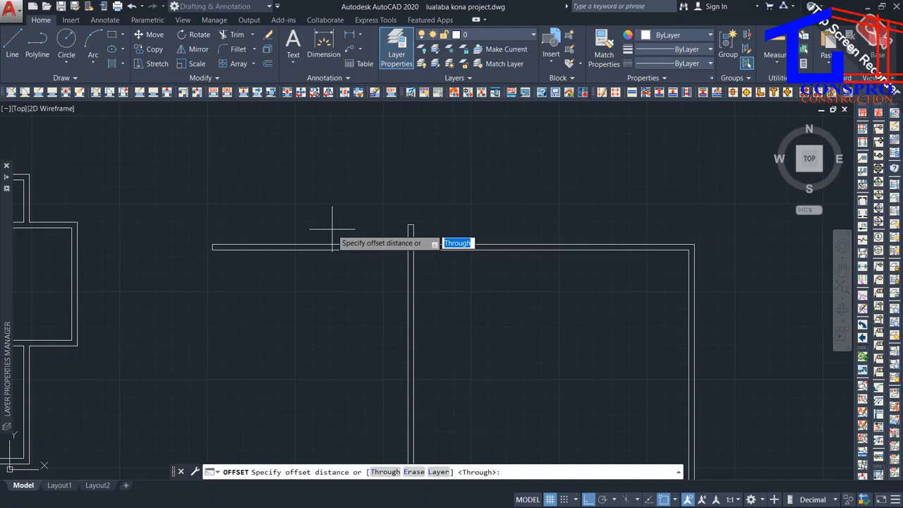
scroll(332, 229, "down", 4)
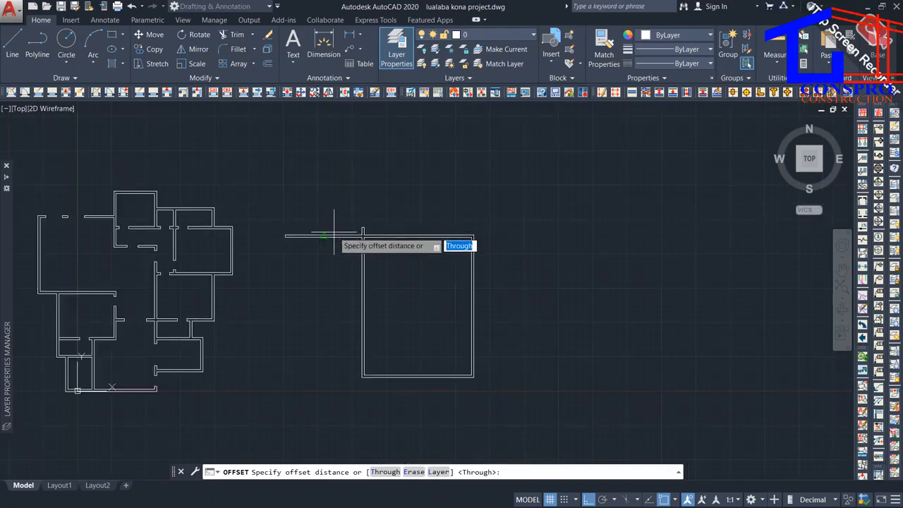
key("Escape")
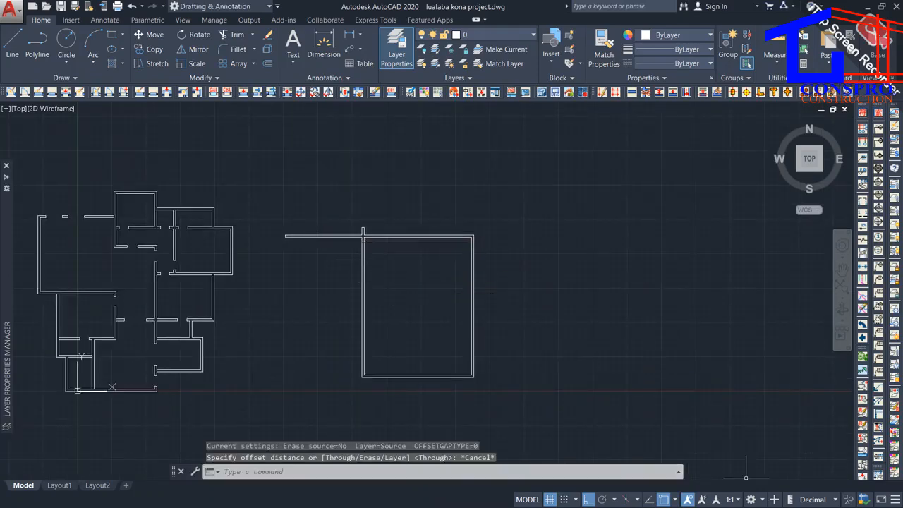